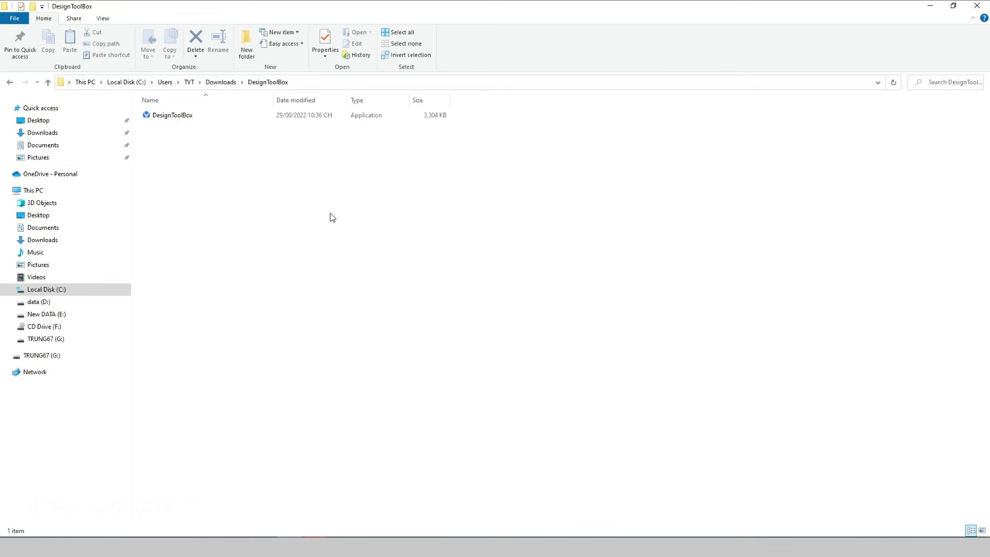
- Run DesignToolBox.exe as administrator and install it with the 3ds Max 2021 folder, en-US language and default Start Menu
left_click(184, 118)
right_click(186, 118)
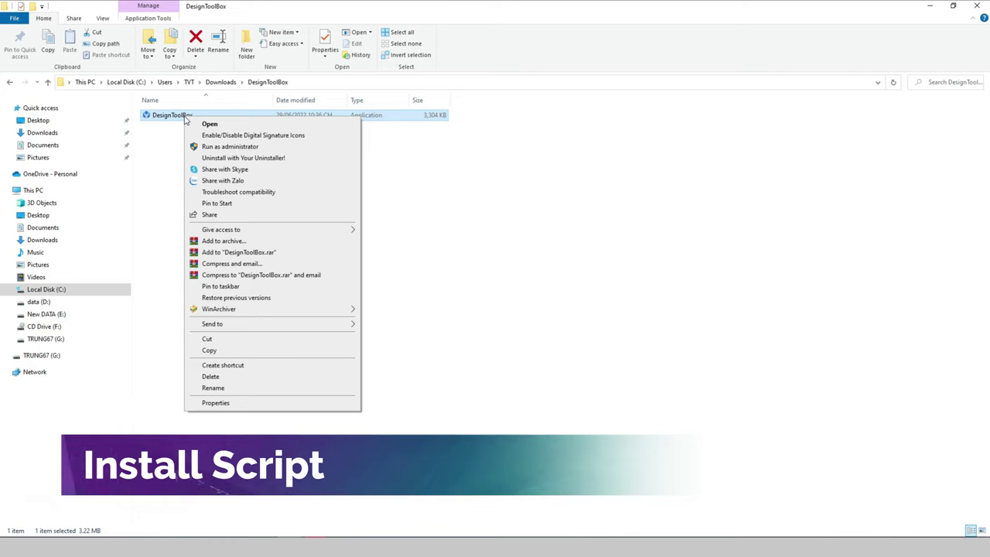
left_click(232, 146)
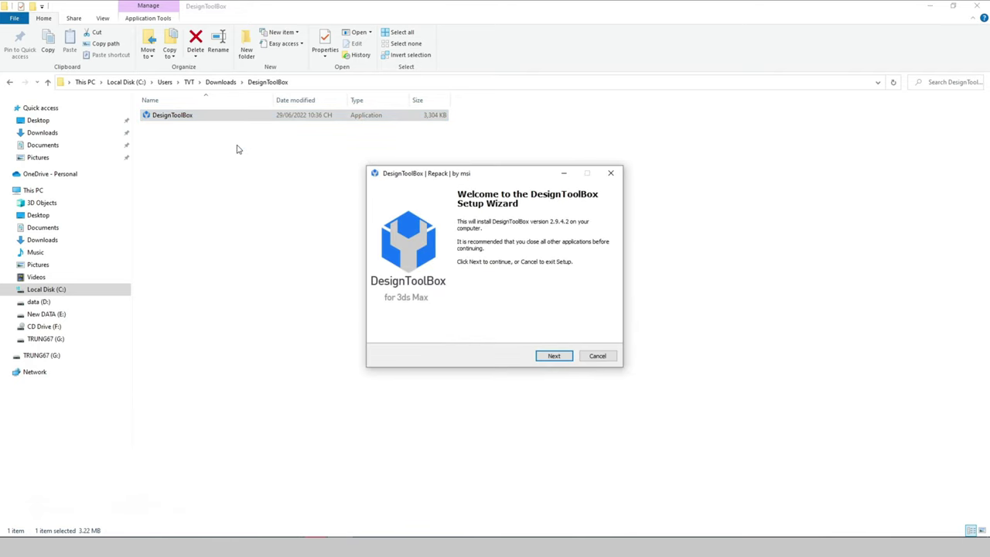
left_click(554, 358)
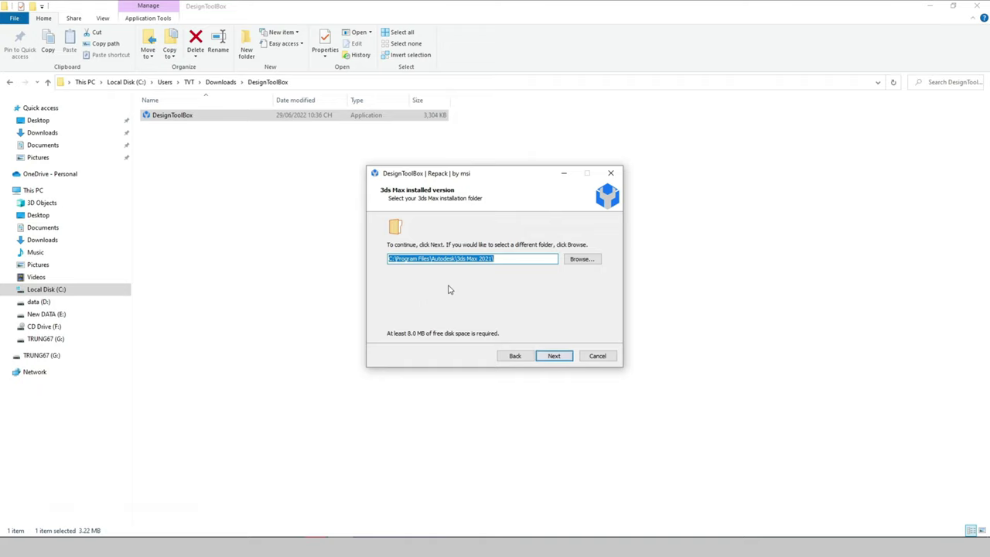
left_click(554, 359)
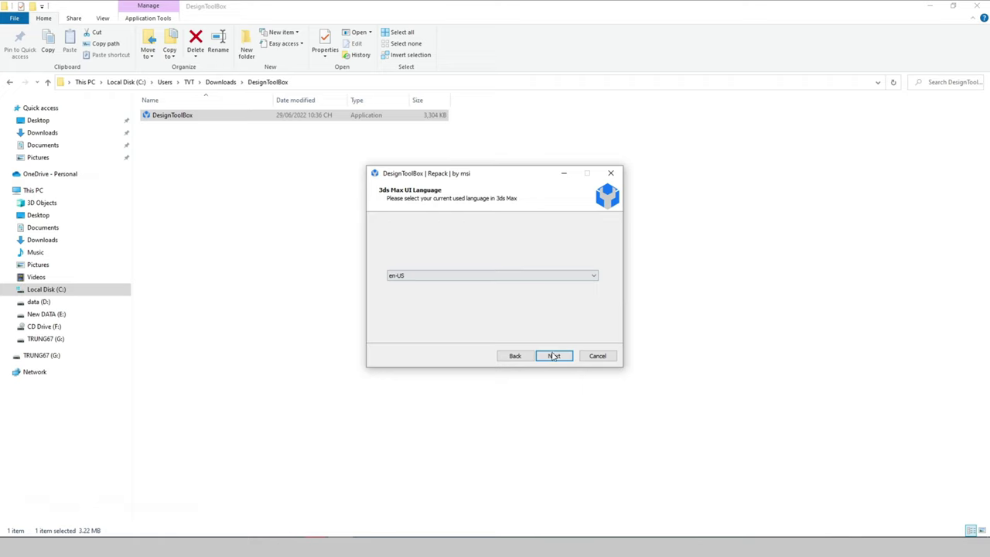
left_click(552, 358)
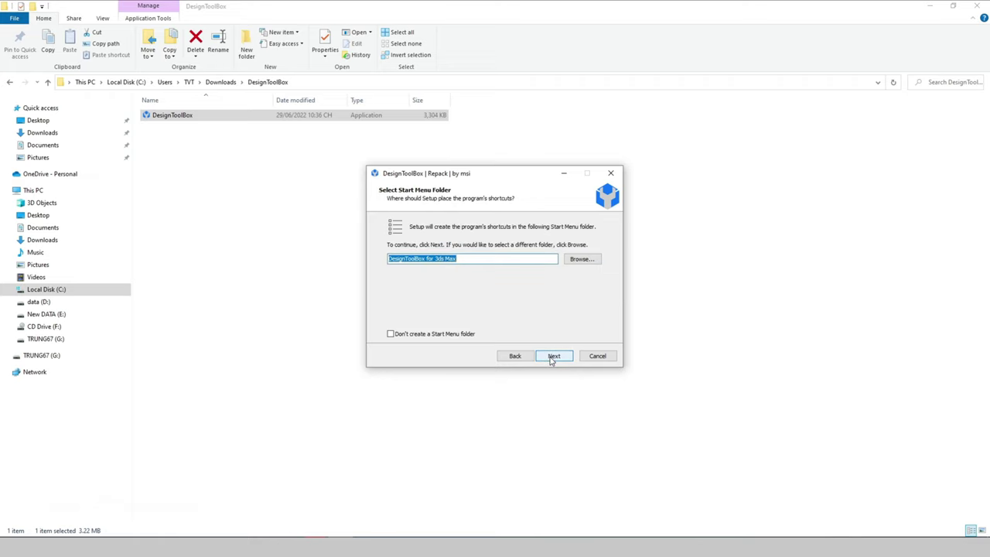
left_click(552, 357)
left_click(552, 358)
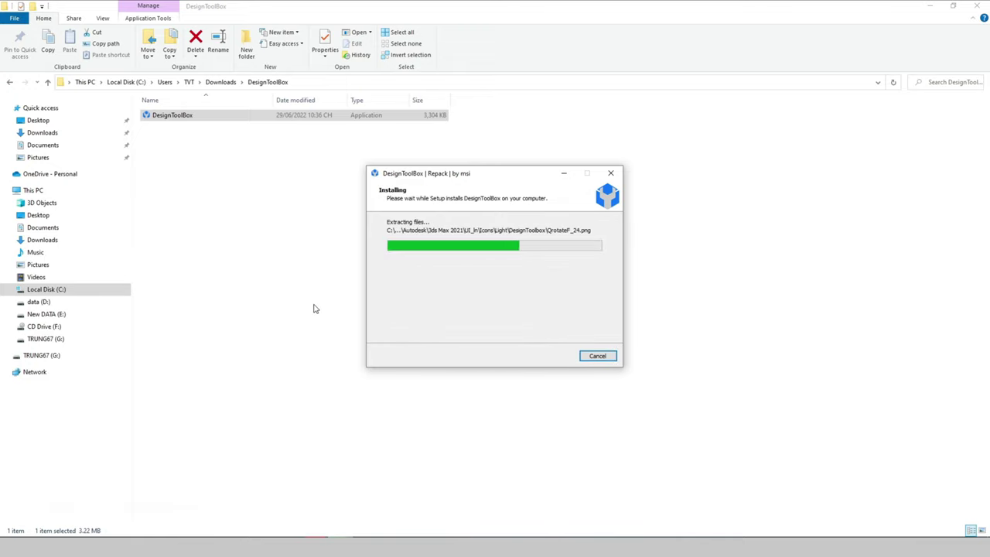
left_click(553, 357)
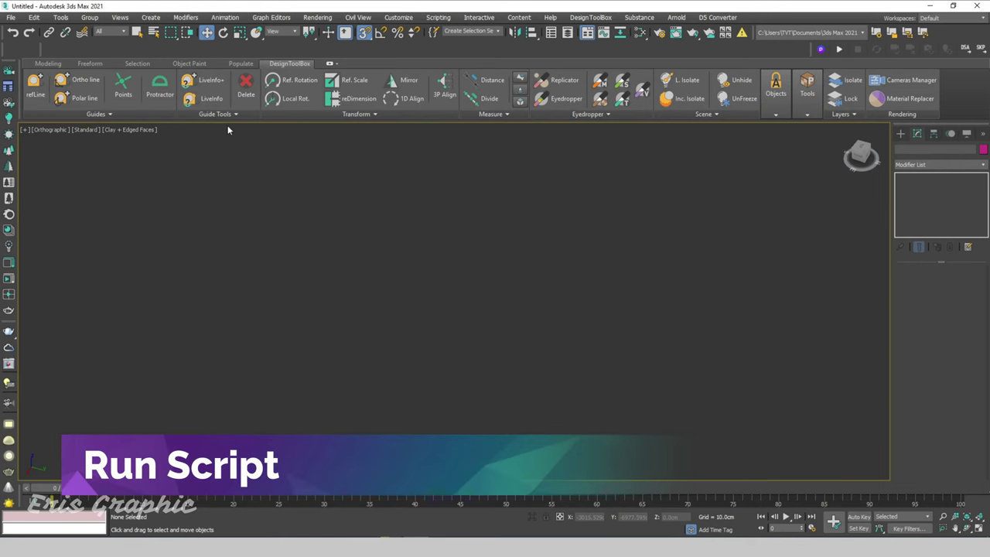
- Preview the DesignToolBox Guides, Guide Tools, Transform, Array/UVW and Objects slide-outs
left_click(134, 116)
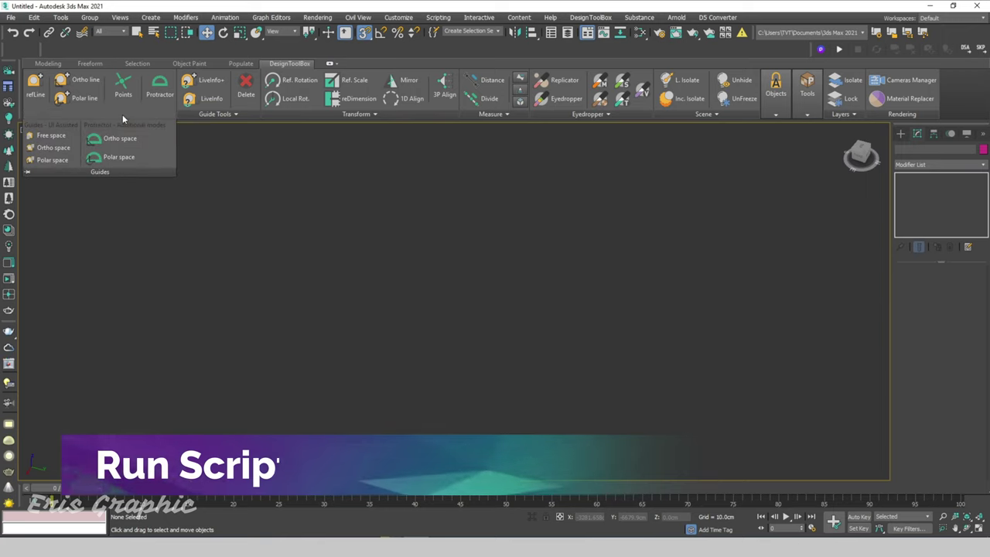
left_click(239, 115)
left_click(380, 116)
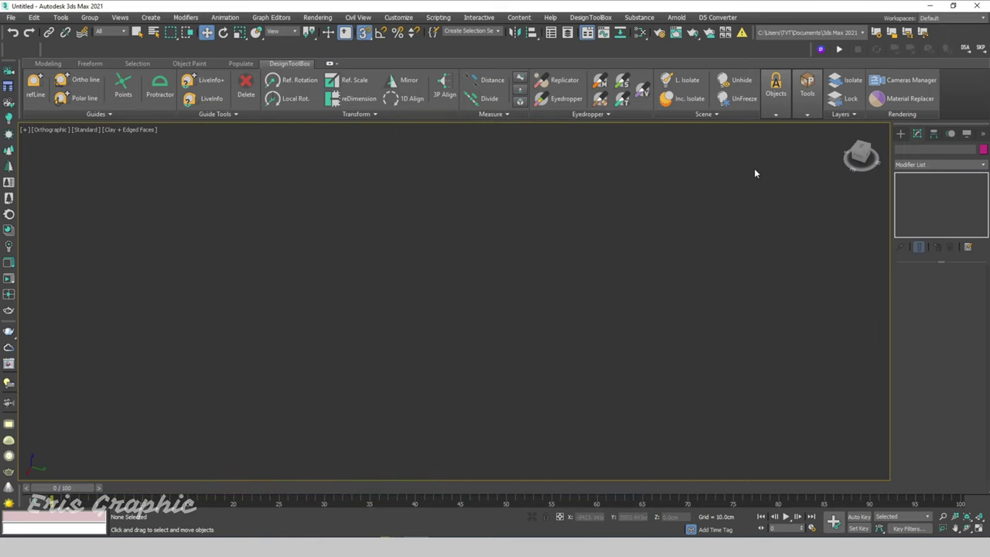
left_click(807, 114)
left_click(775, 115)
- Draw a small Standard Primitive cube and a longer rectangular box to its right
left_click(900, 133)
left_click(918, 196)
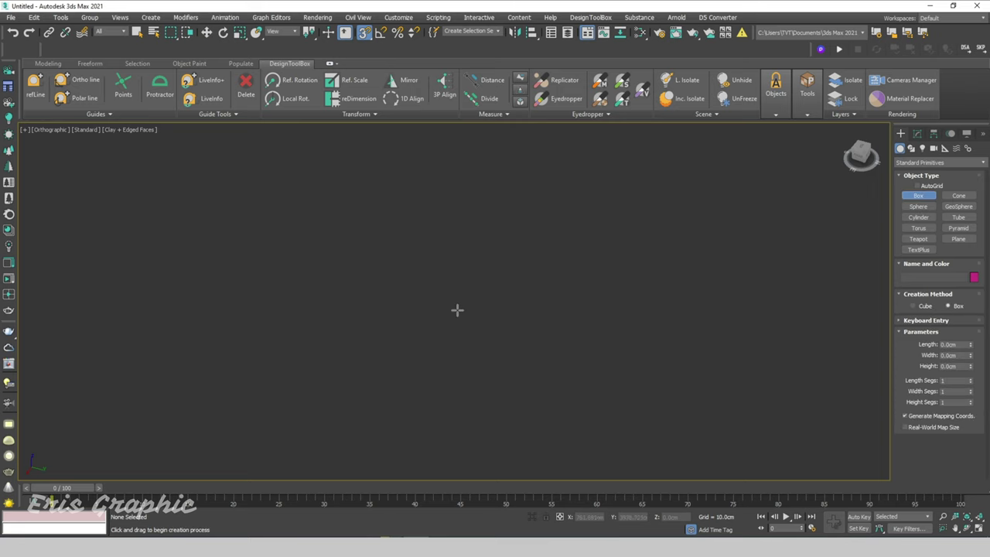
left_click_drag(457, 310, 488, 360)
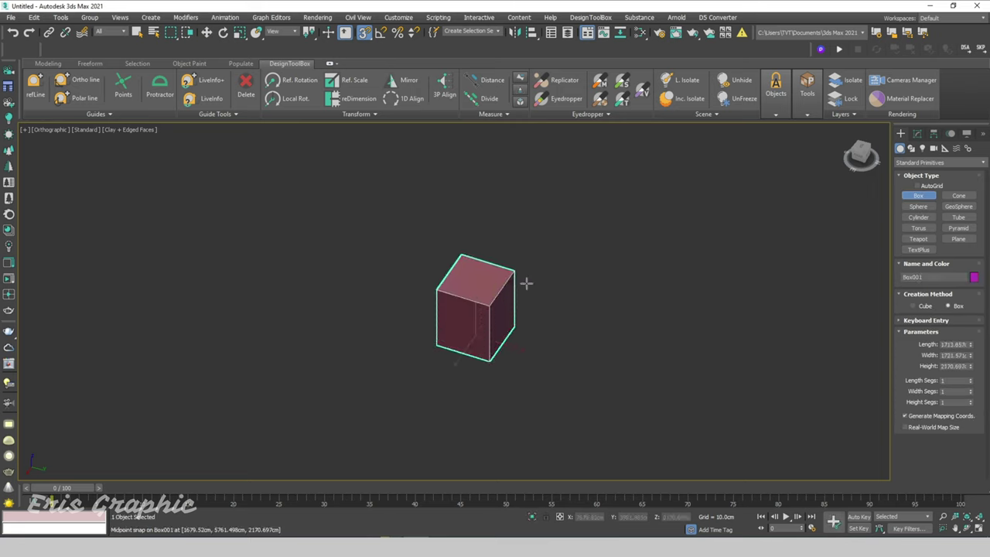
middle_click_drag(576, 287, 414, 292)
left_click_drag(451, 302, 588, 391)
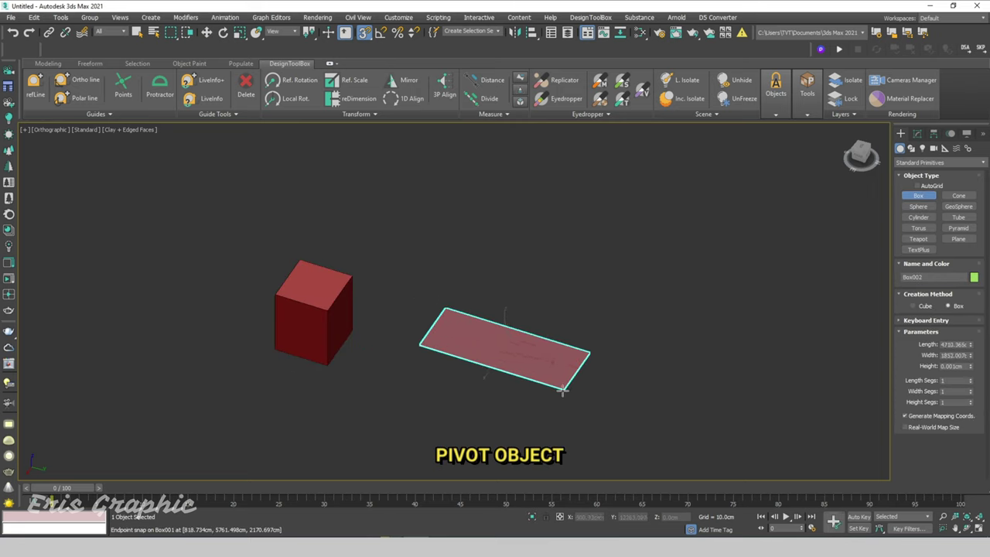
left_click(597, 267)
key("w")
left_click(597, 267)
scroll(526, 270, "up", 5)
scroll(479, 255, "down", 8)
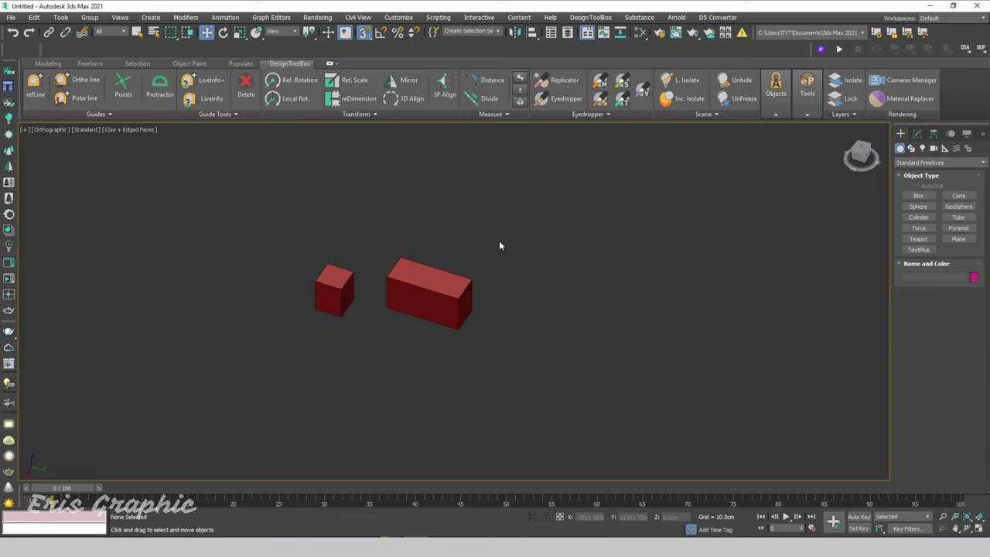
scroll(557, 216, "up", 1)
- Select only the long box, Box002
left_click(776, 114)
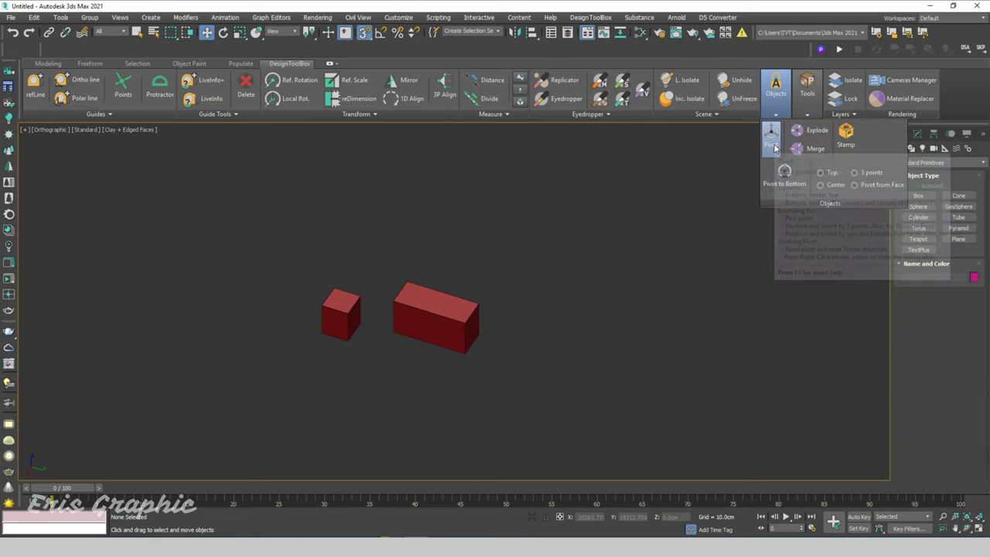
left_click_drag(544, 283, 413, 352)
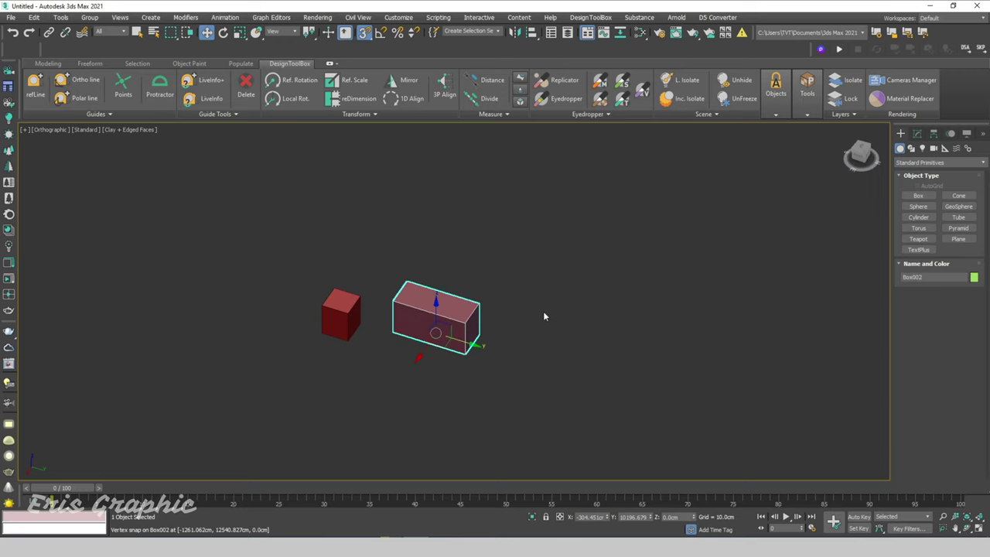
left_click(570, 293)
left_click_drag(514, 283, 433, 340)
left_click_drag(353, 283, 301, 358)
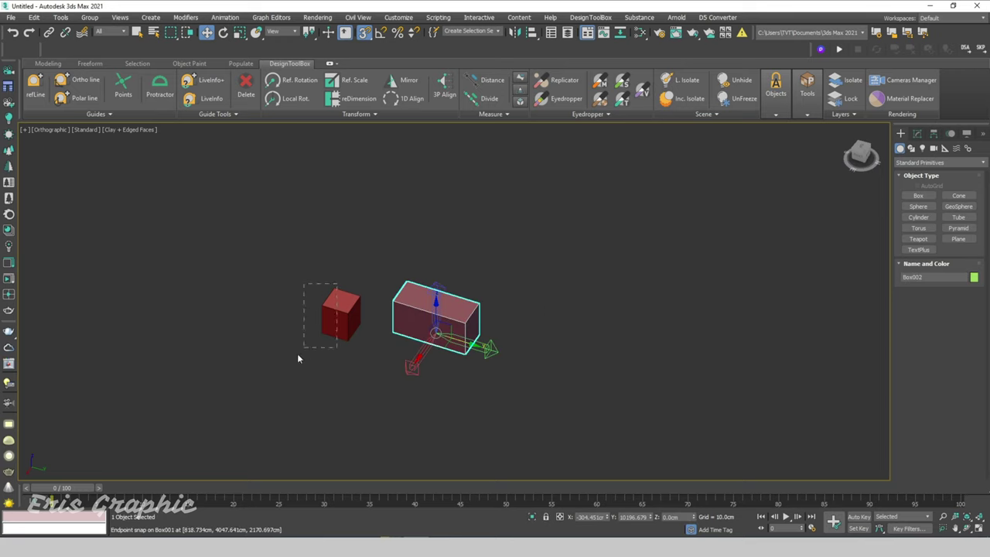
scroll(328, 337, "up", 5)
left_click(464, 312, "ctrl")
middle_click_drag(636, 258, 557, 305)
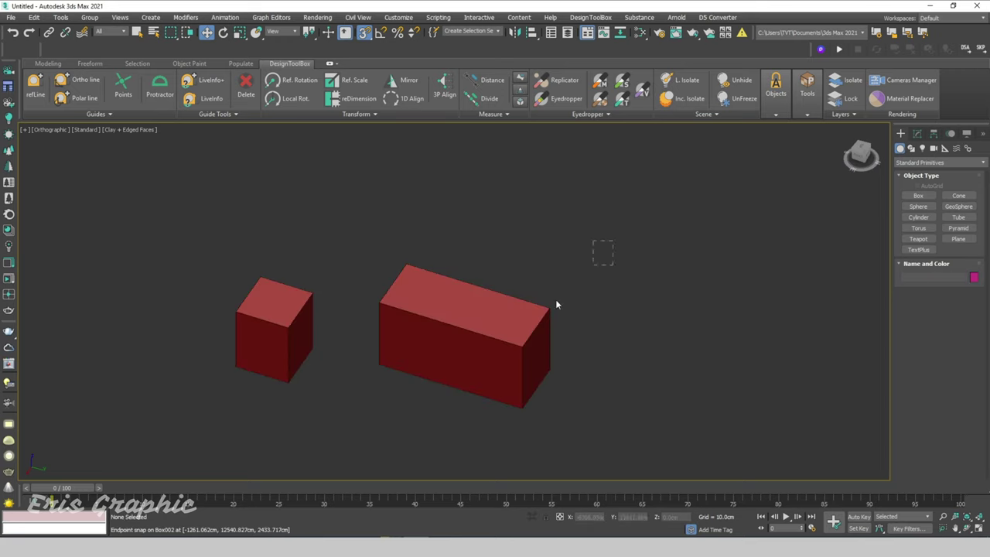
left_click(541, 309)
- Try the Pivot tool's TOP, CENTER, BOTTOM and corner A–D placements on the long box
left_click(776, 116)
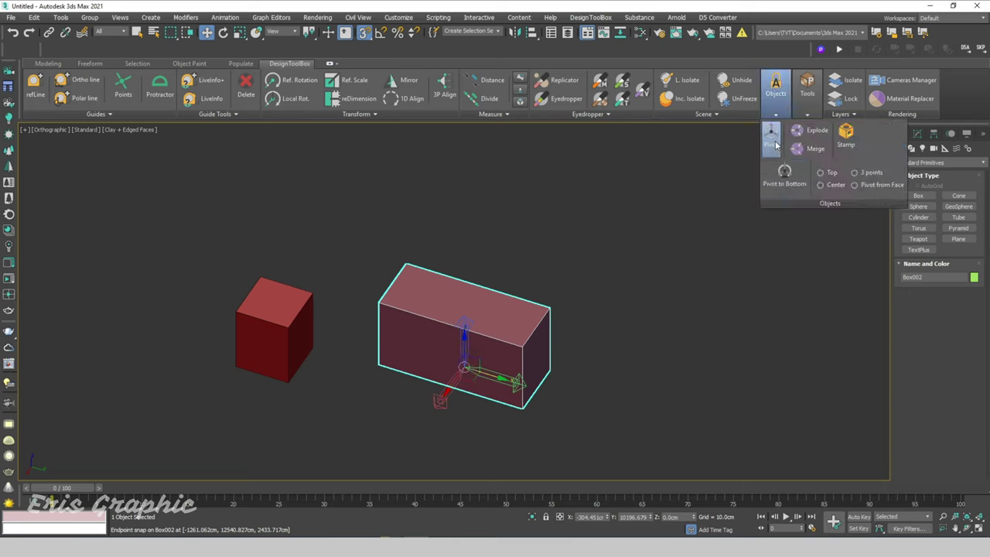
left_click(776, 145)
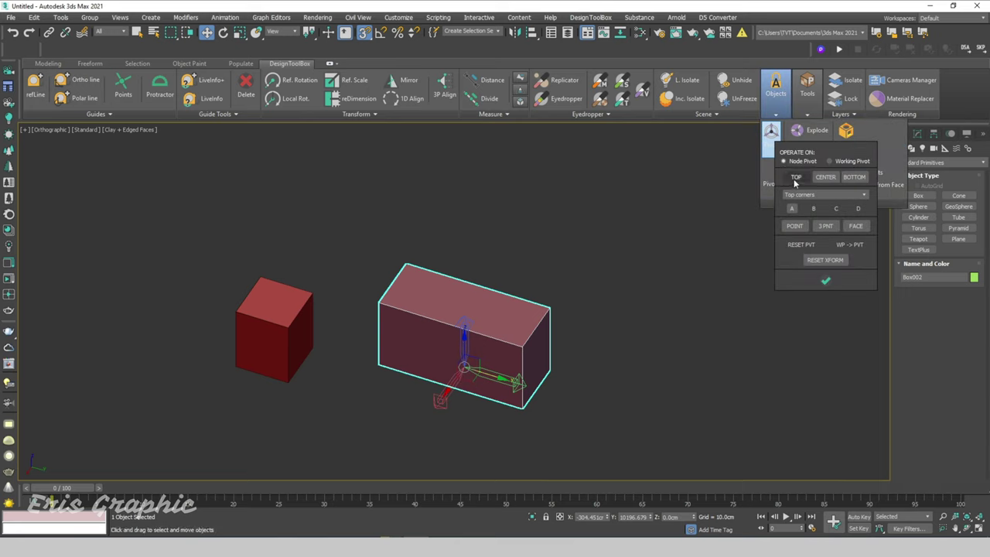
left_click(797, 178)
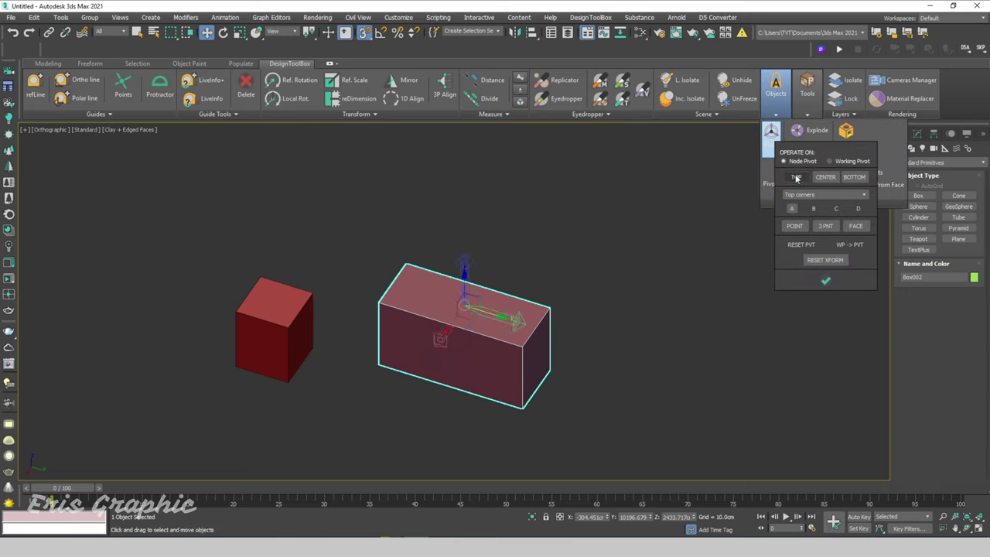
left_click(834, 180)
left_click(855, 178)
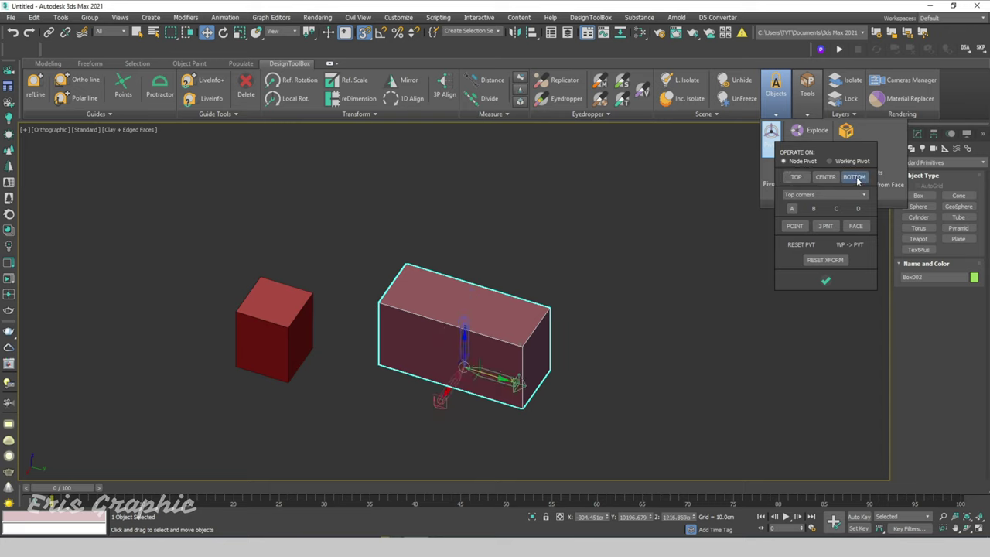
left_click(792, 209)
left_click(816, 211)
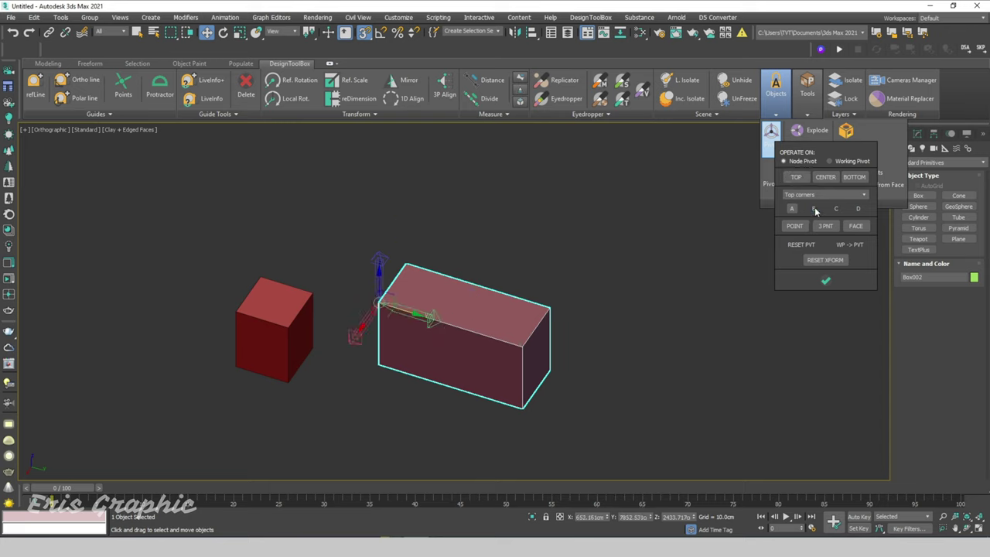
left_click(836, 210)
left_click(858, 210)
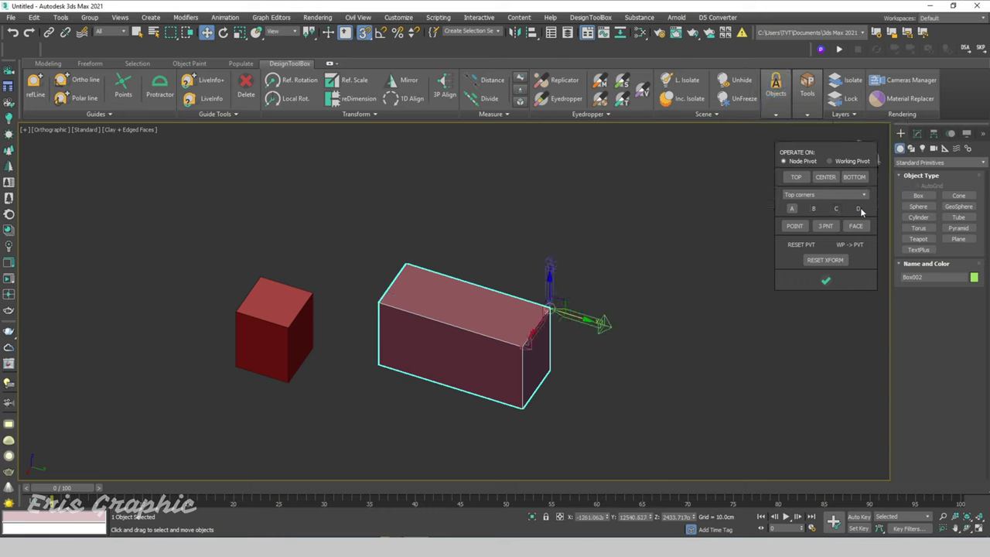
- Cycle back through the corners, settle the pivot on top corner A and confirm
left_click(860, 183)
left_click(859, 210)
left_click(837, 210)
left_click(813, 210)
left_click(791, 210)
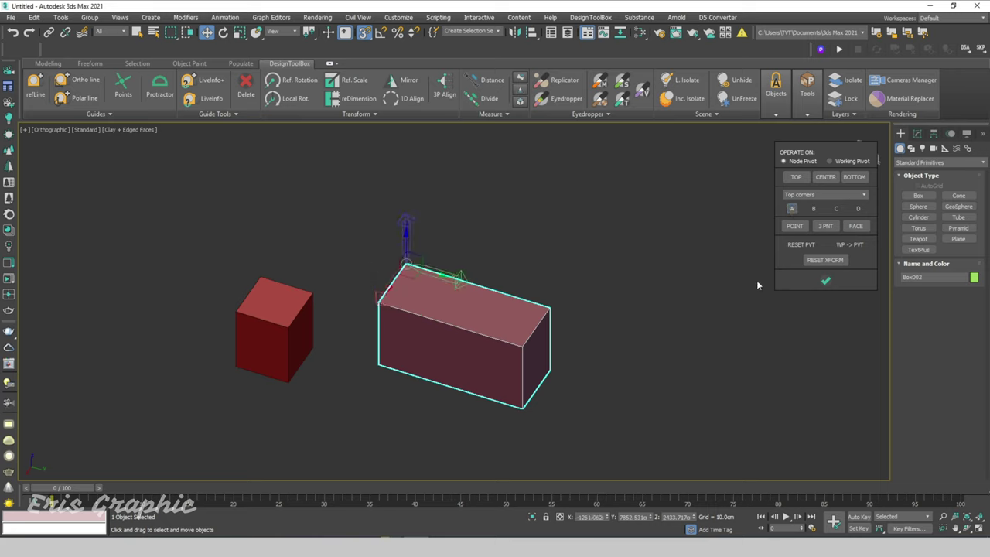
left_click(826, 280)
left_click(267, 324)
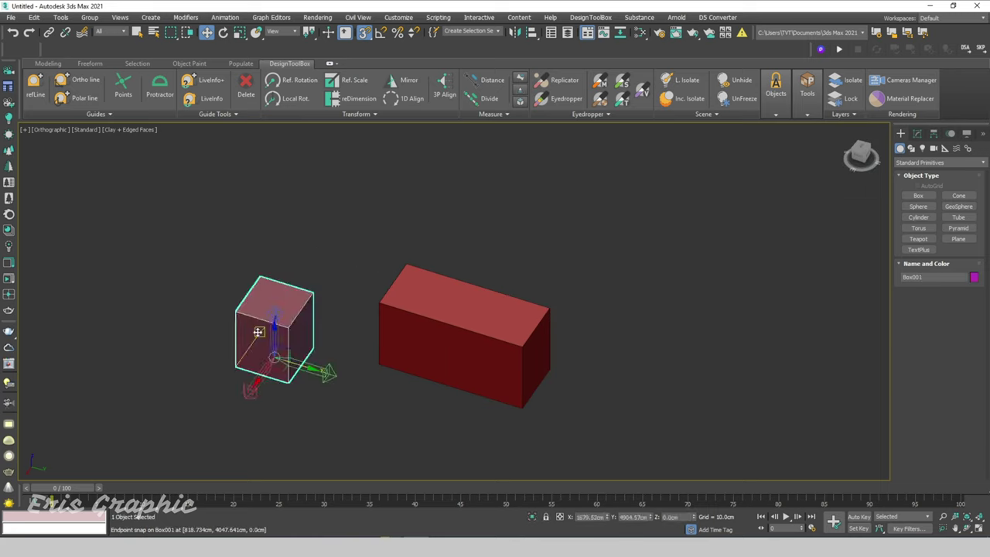
middle_click_drag(338, 239, 415, 207)
left_click(413, 207)
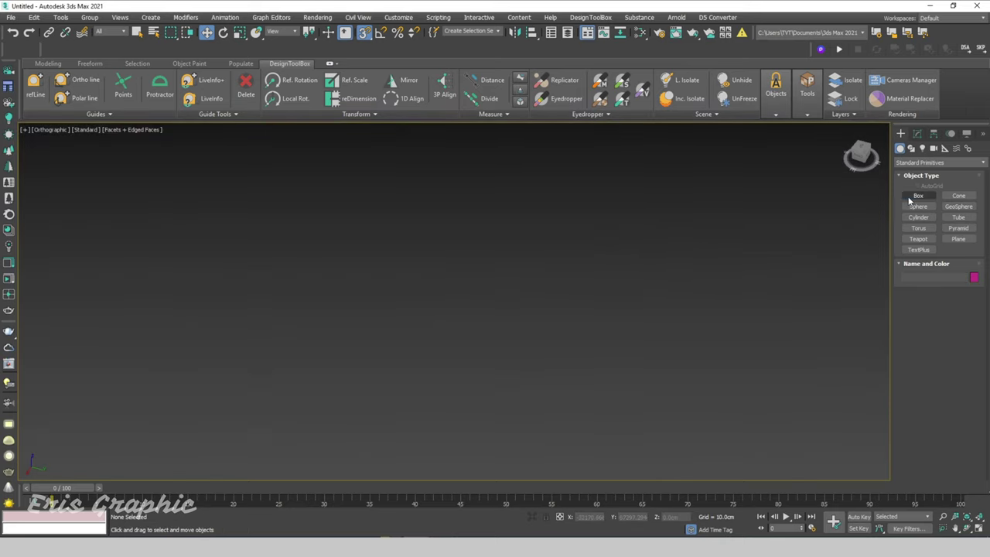
- Draw a new box and a sphere to its right
left_click(914, 197)
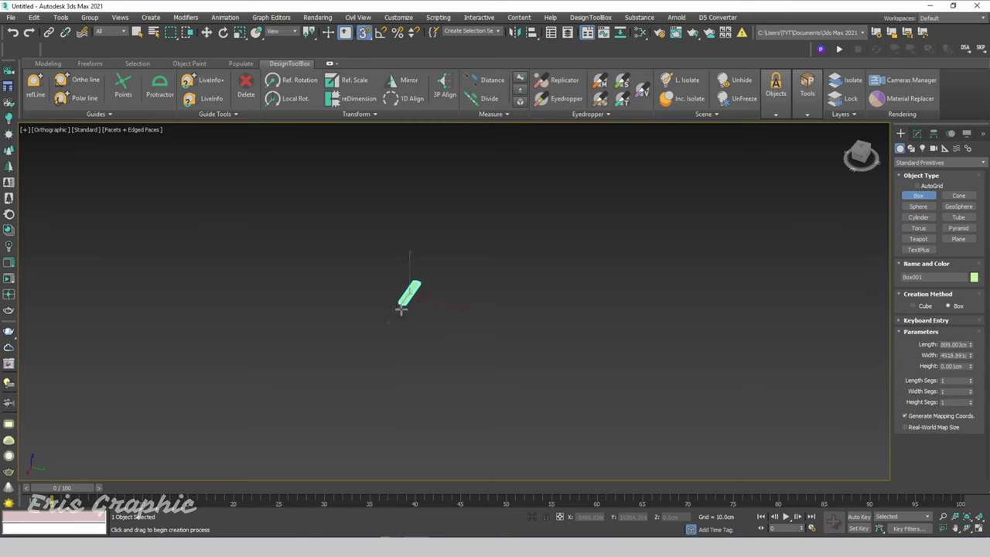
left_click_drag(409, 281, 355, 297)
left_click(355, 235)
middle_click_drag(355, 235, 255, 247)
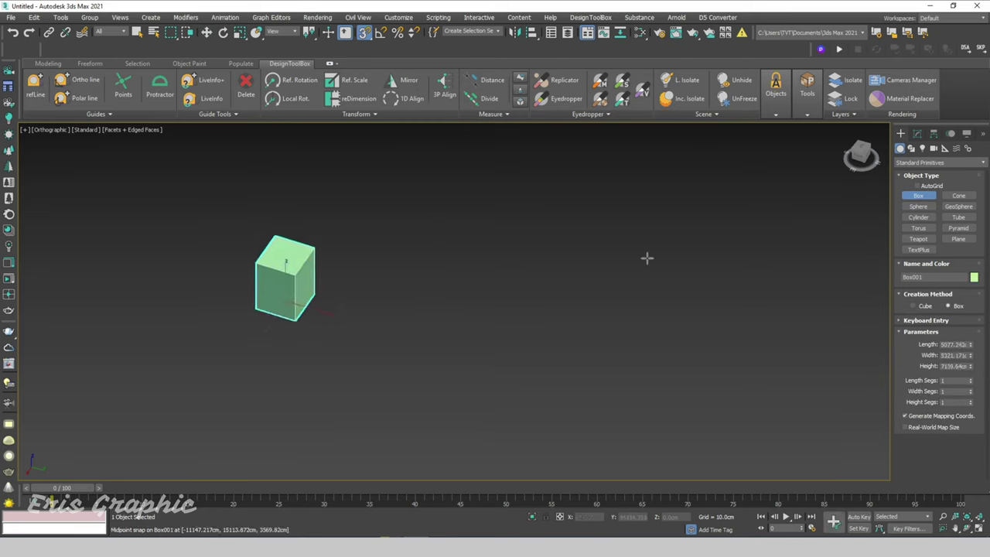
left_click(918, 207)
left_click_drag(395, 263, 454, 278)
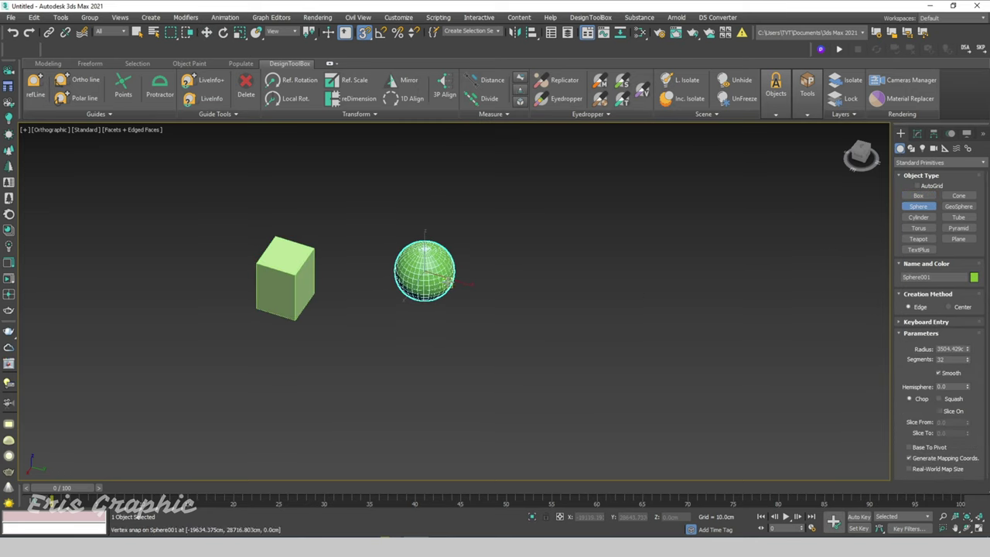
- Draw a cylinder right of the sphere and set its object color to magenta
left_click(918, 217)
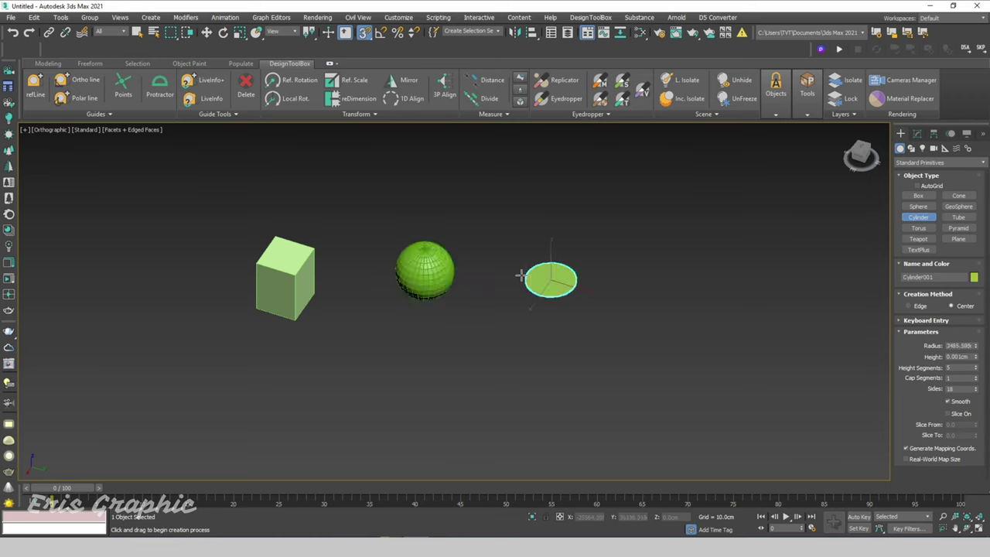
left_click_drag(548, 280, 572, 306)
left_click(565, 146)
right_click(565, 146)
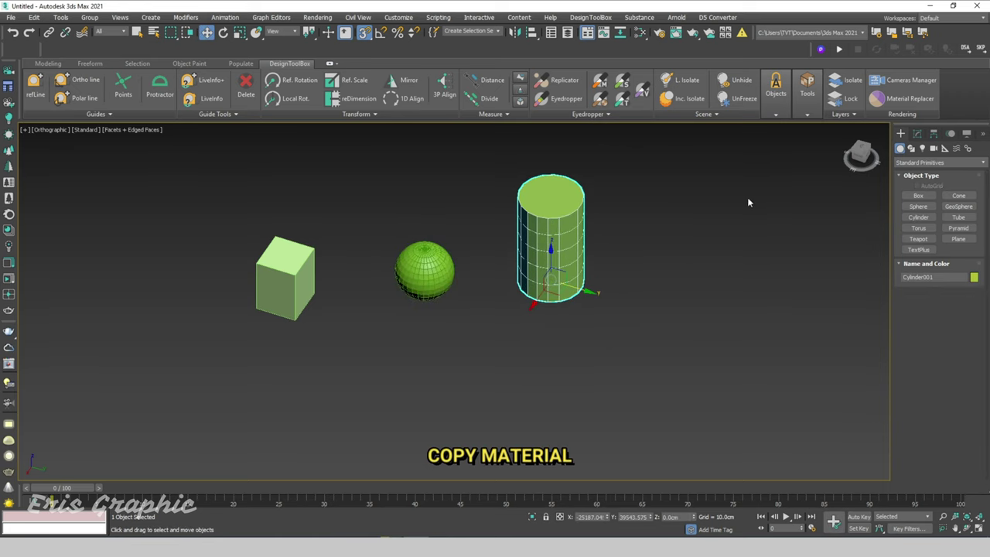
left_click(974, 277)
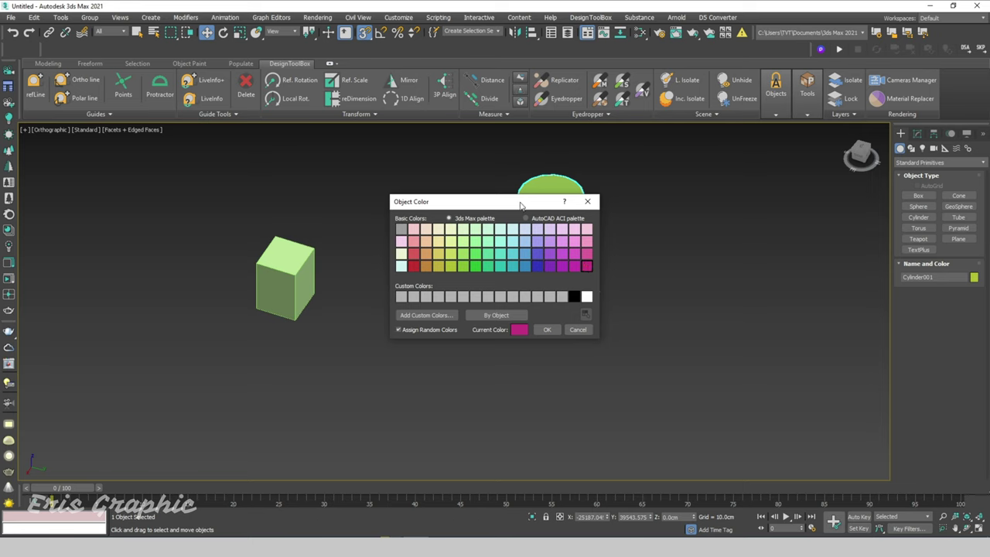
left_click_drag(520, 205, 741, 205)
left_click(768, 329)
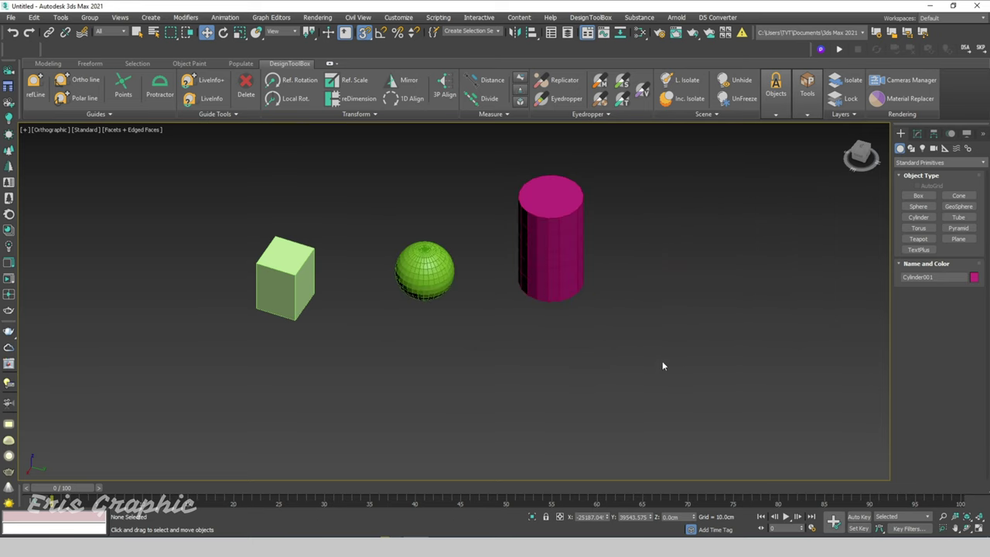
- Change the sphere's object color to red
left_click(410, 249)
left_click(974, 278)
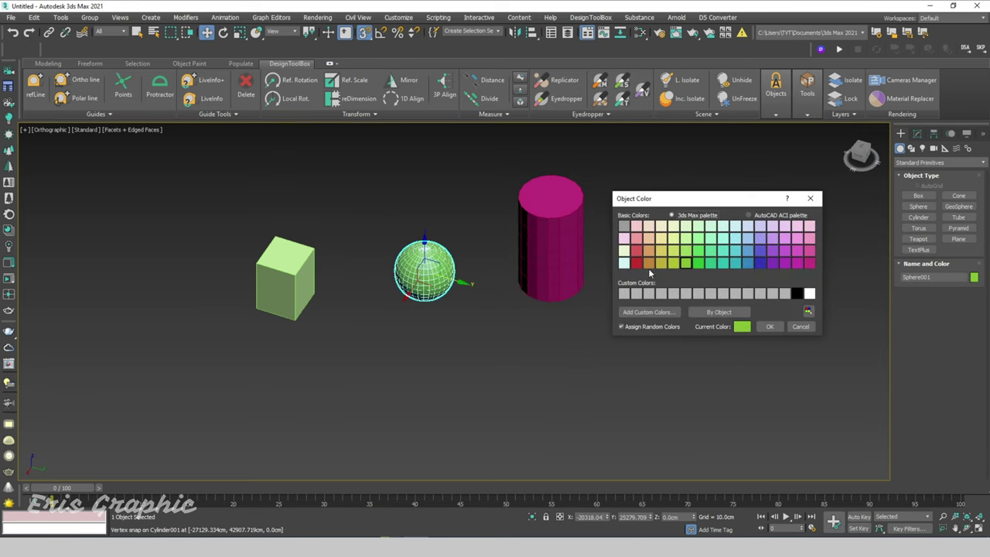
left_click(769, 328)
left_click(400, 183)
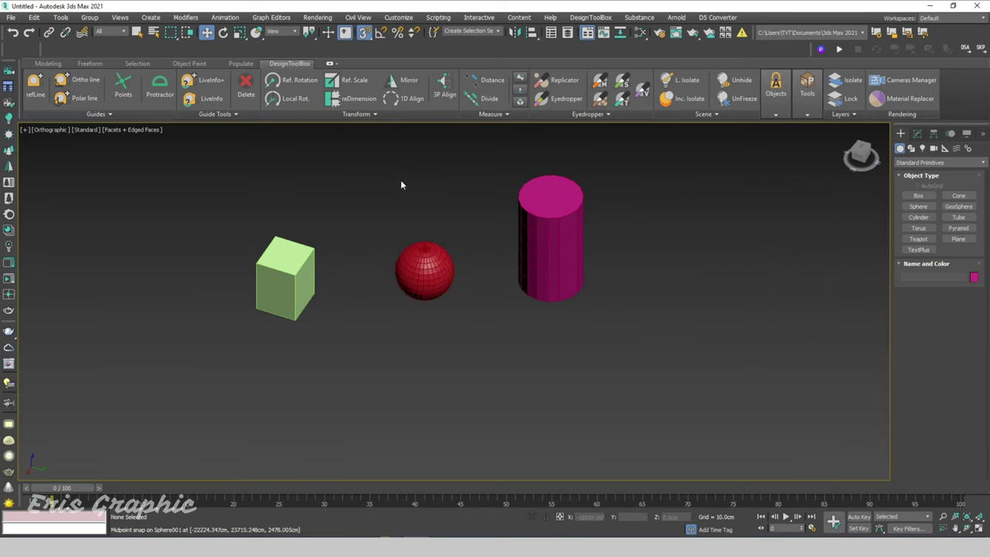
mouse_move(400, 184)
middle_mouse_down()
mouse_move(400, 270)
mouse_move(447, 279)
mouse_move(505, 219)
mouse_move(376, 294)
middle_mouse_up()
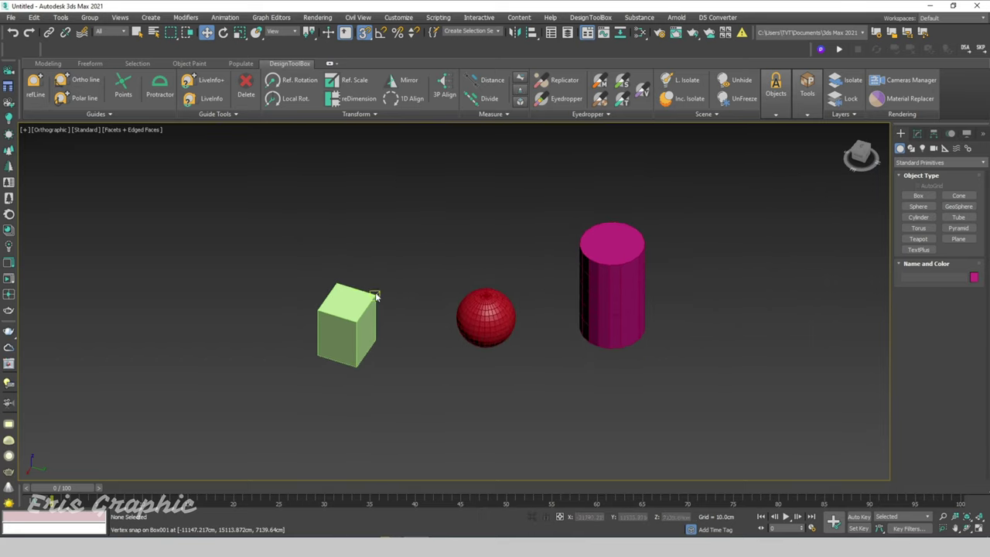
left_click(376, 295)
- Use the Eyedropper to copy the cube's green material onto the sphere
left_click(557, 98)
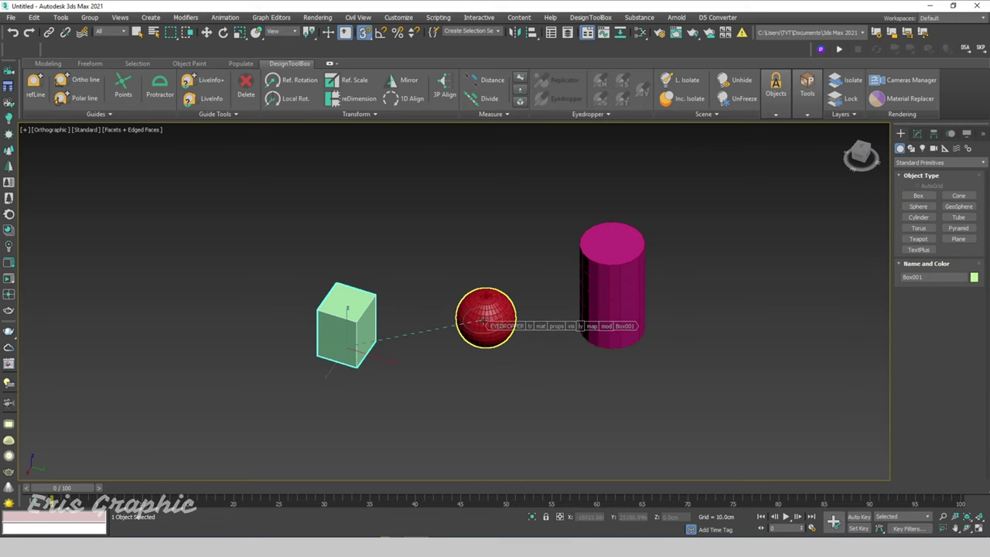
left_click(485, 329)
left_click(497, 230)
scroll(522, 356, "up", 2)
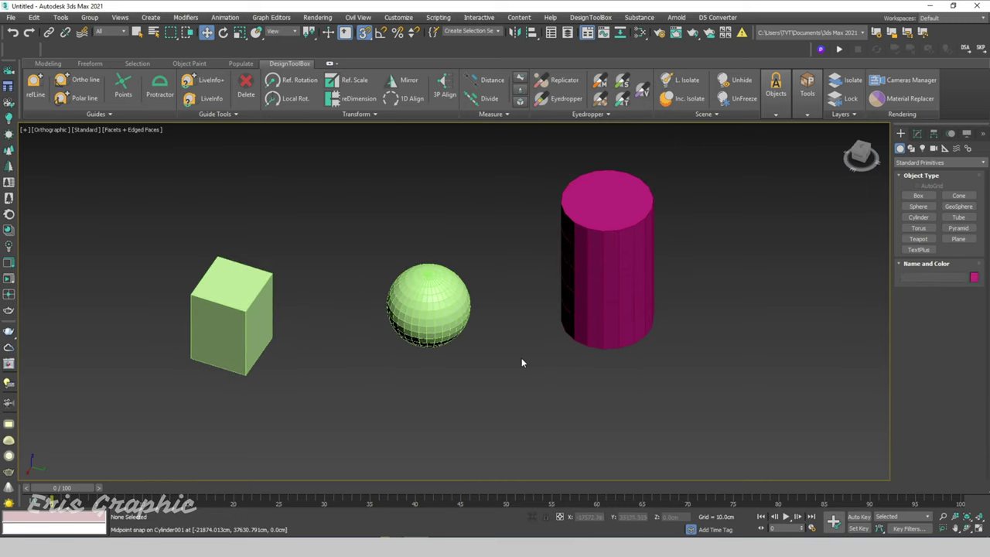
left_click(581, 298)
left_click(504, 223)
left_click(401, 329)
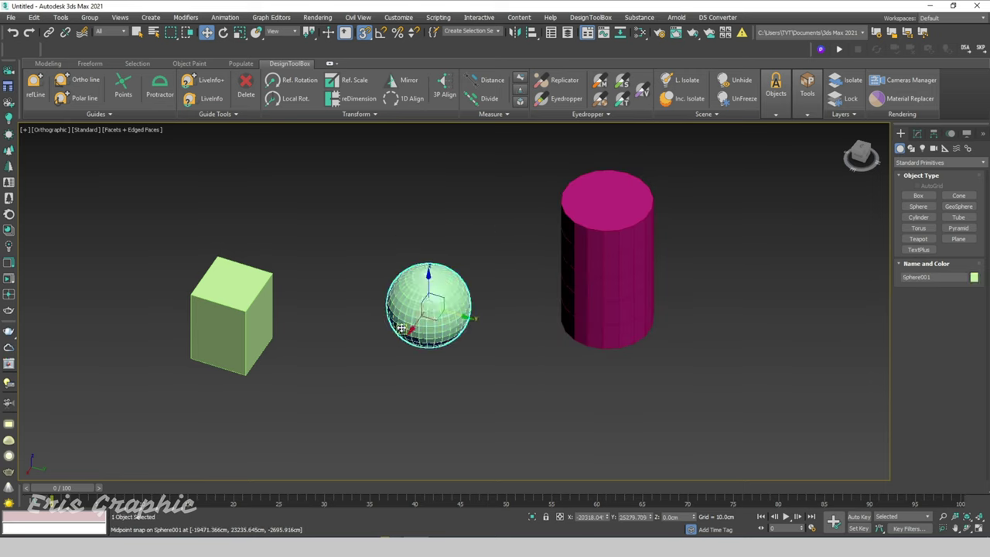
left_click(572, 283)
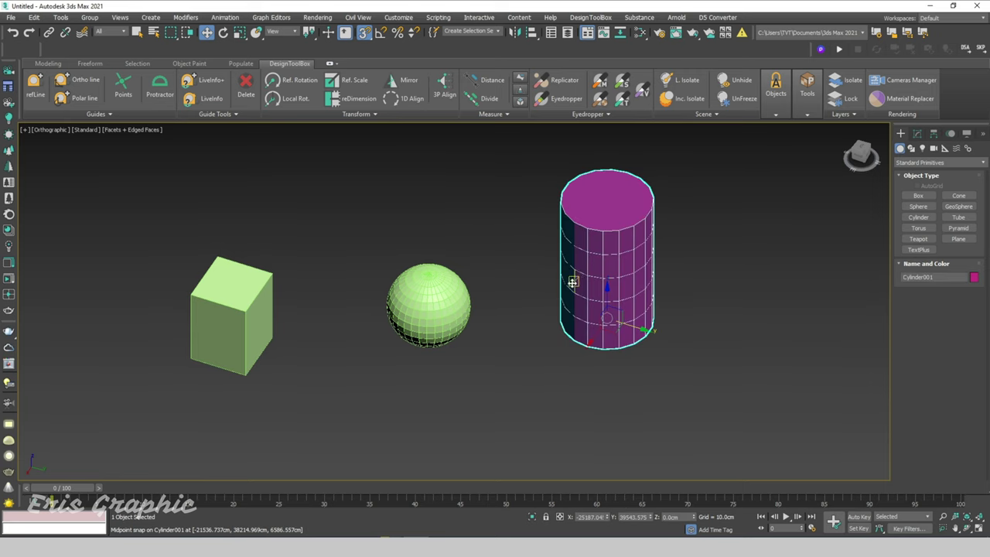
- Eyedrop the cylinder's magenta onto the sphere, then the sphere's magenta onto the cube
left_click(554, 98)
left_click(580, 230)
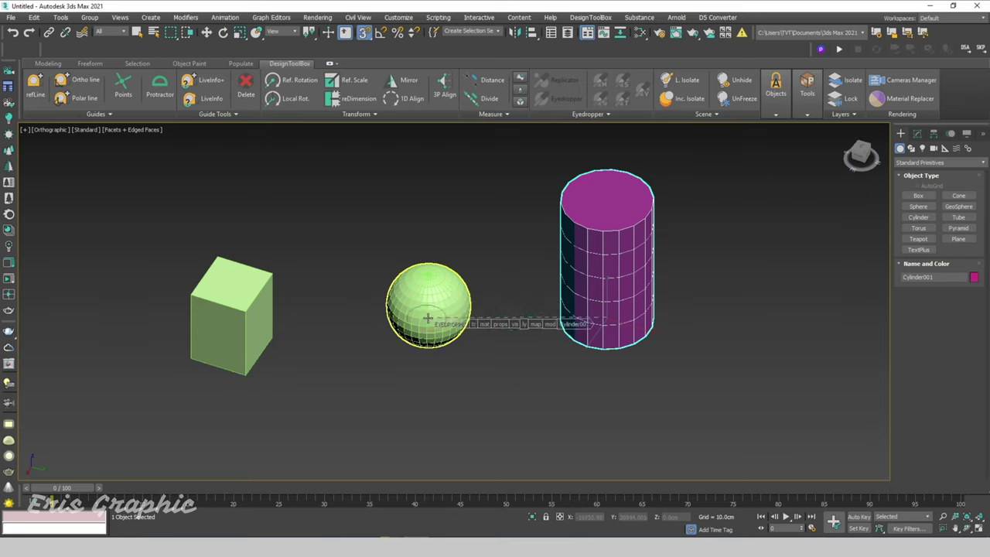
left_click(440, 317)
left_click(467, 239)
middle_click_drag(471, 259, 562, 267)
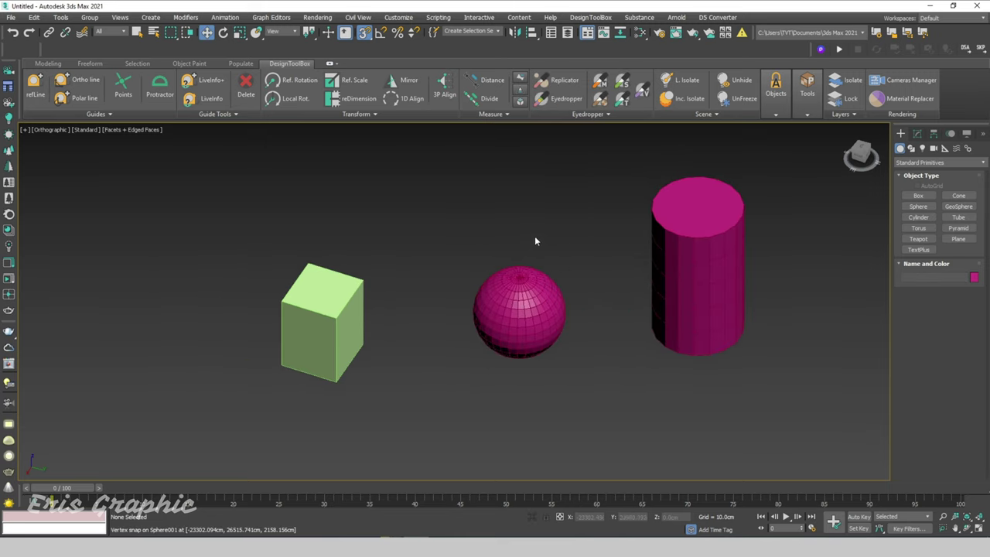
left_click(512, 310)
left_click(564, 126)
left_click(557, 99)
left_click(522, 302)
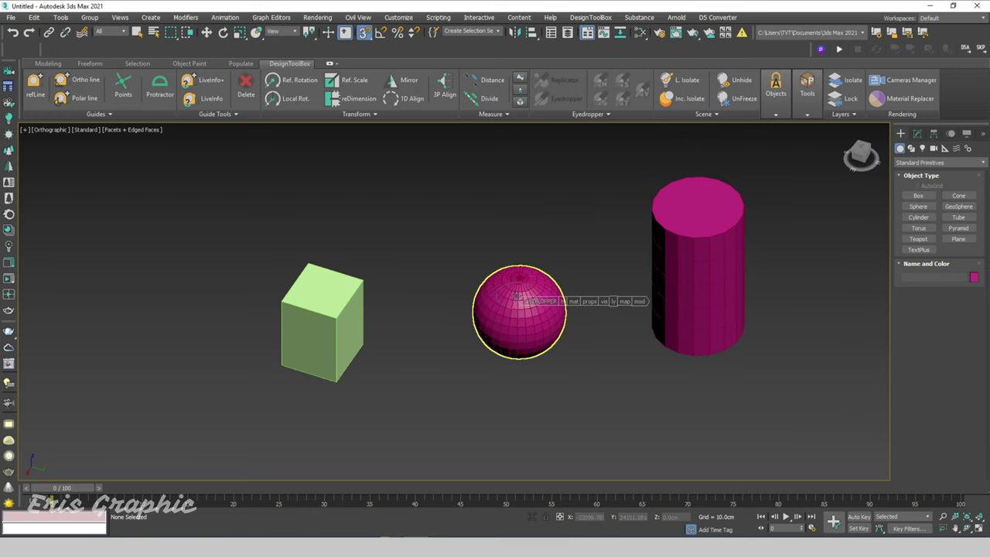
left_click(323, 303)
- Drag out a single cyan cube with Box (Cube) in the empty scene
middle_click_drag(446, 250, 379, 254)
right_click(475, 254)
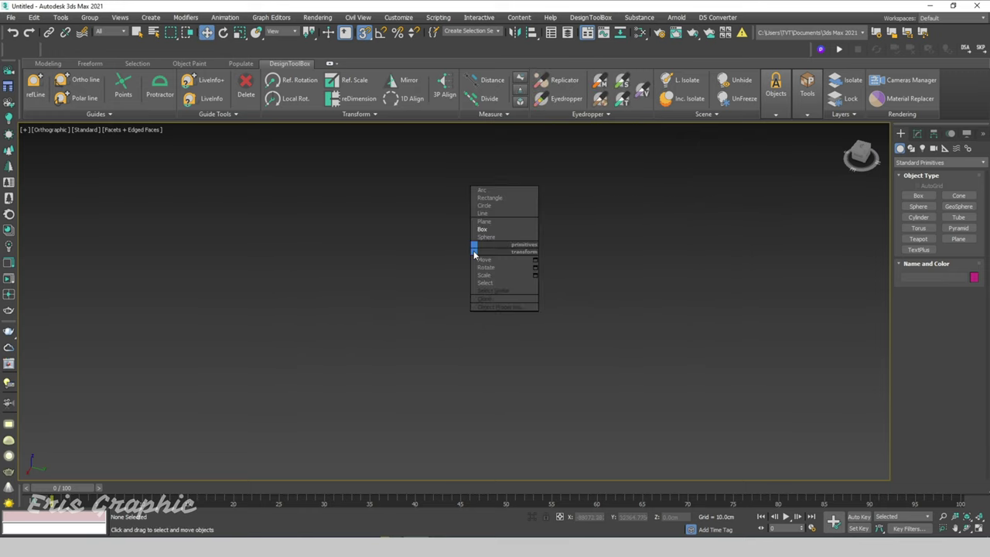
left_click(485, 230)
left_click_drag(352, 288, 402, 294)
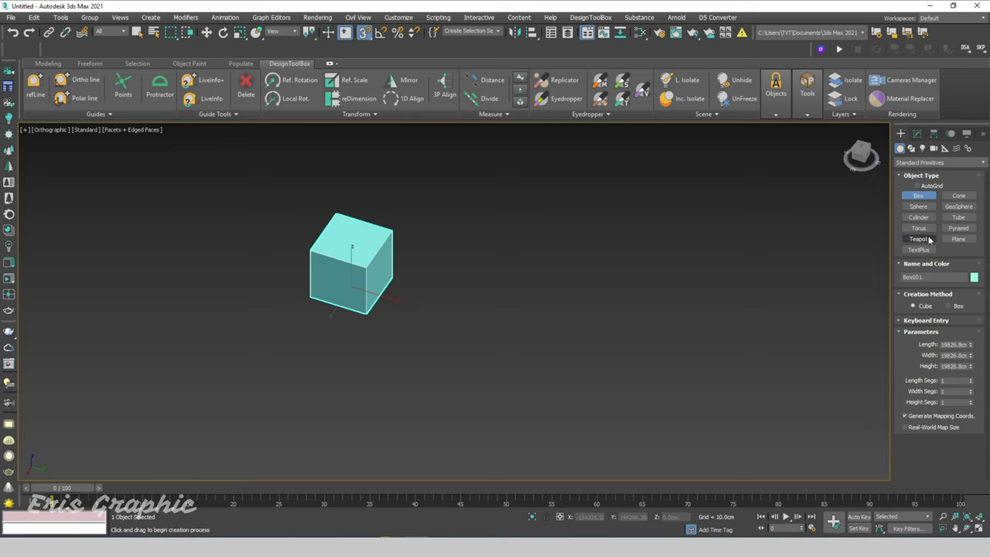
- Drag out a larger purple cube right of the cyan one and a small yellow cube below it
left_click_drag(527, 268, 563, 256)
scroll(558, 259, "down", 2)
left_click_drag(510, 319, 530, 329)
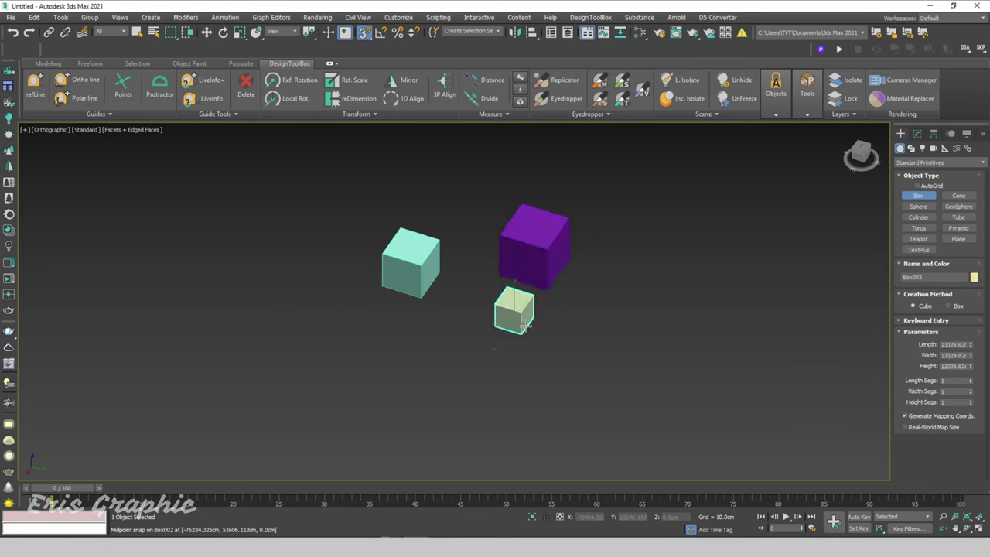
key("w")
left_click(452, 223)
scroll(453, 222, "up", 2)
middle_click_drag(452, 223, 440, 223)
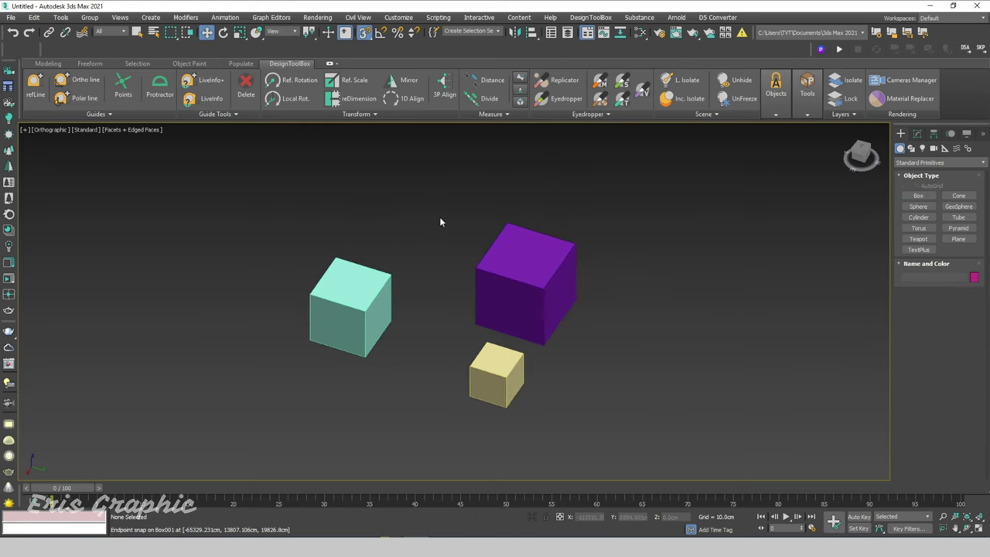
- Measure the cyan cube's top edge (19826.8cm) and its face diagonal with the Distance tool
left_click(488, 81)
scroll(376, 299, "up", 3)
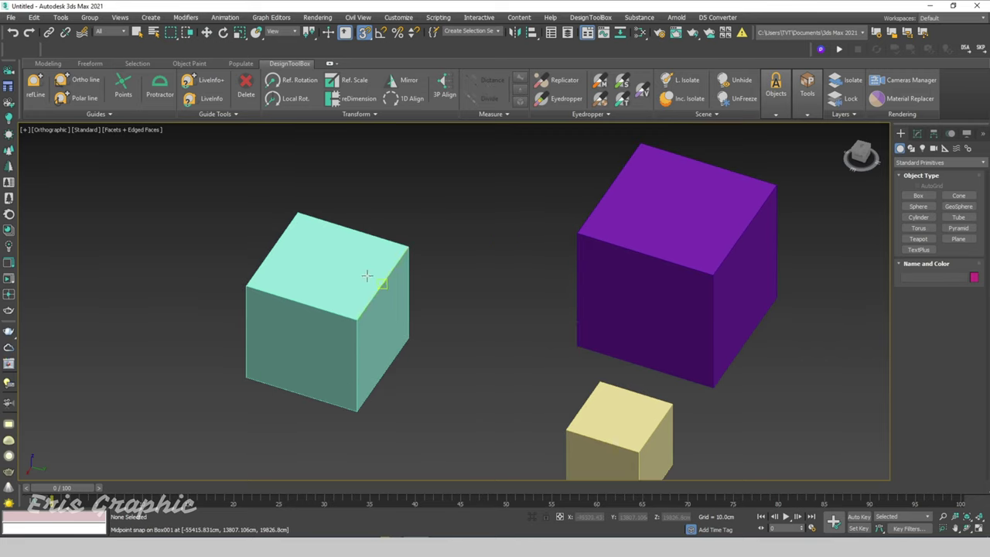
left_click(411, 245)
scroll(320, 272, "up", 2)
left_click(215, 292)
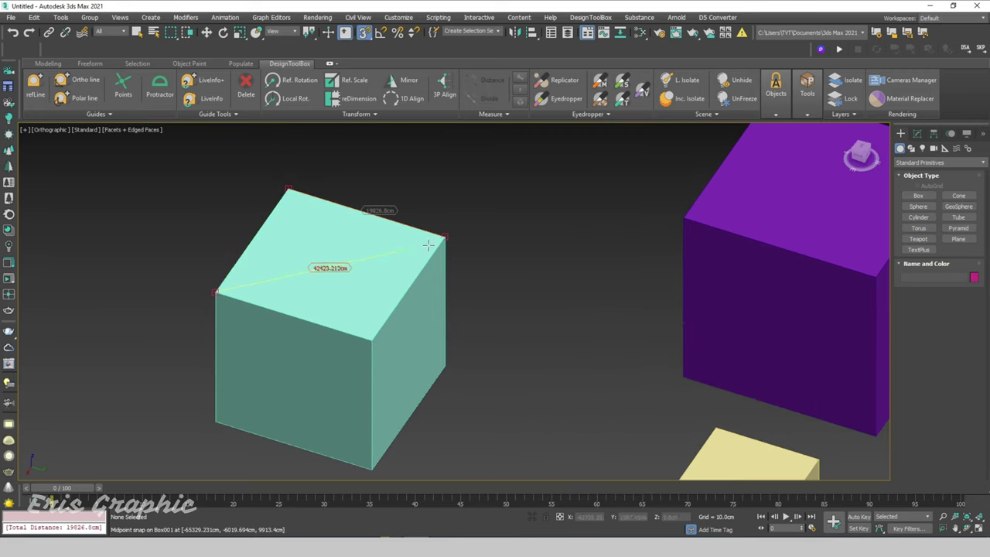
left_click(285, 186)
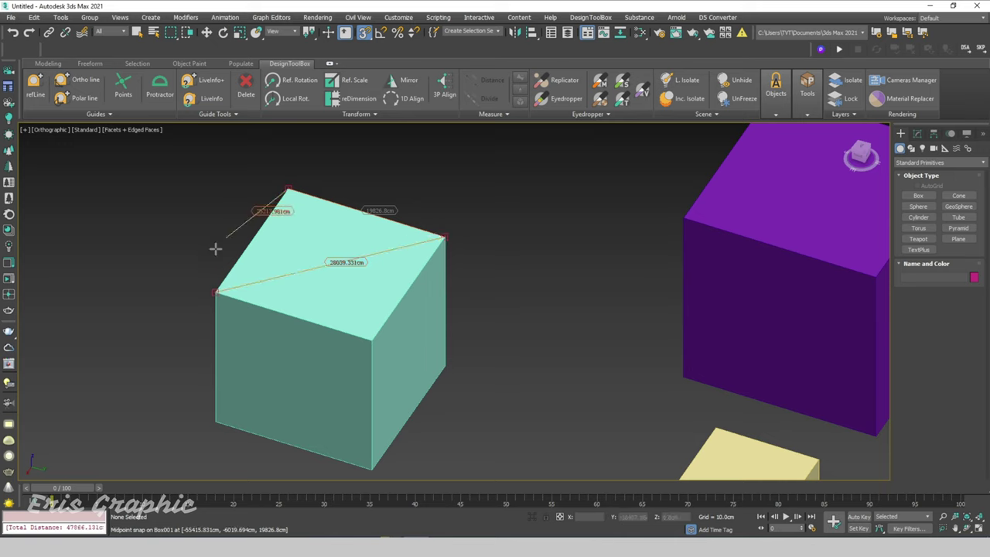
left_click(445, 237)
right_click(446, 368)
scroll(516, 322, "down", 2)
mouse_move(517, 321)
middle_mouse_down()
mouse_move(402, 315)
mouse_move(264, 331)
middle_mouse_up()
middle_click_drag(908, 241, 890, 230)
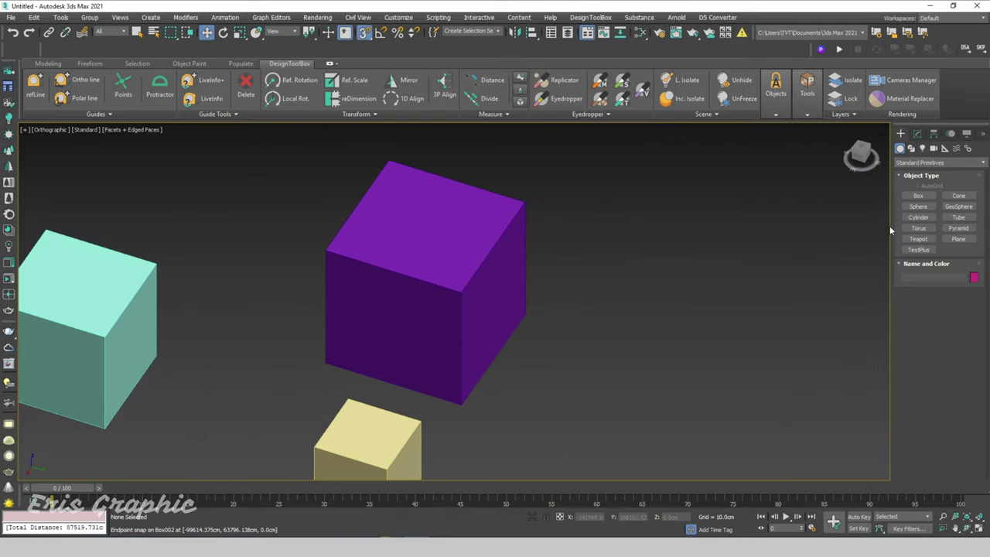
scroll(654, 260, "down", 3)
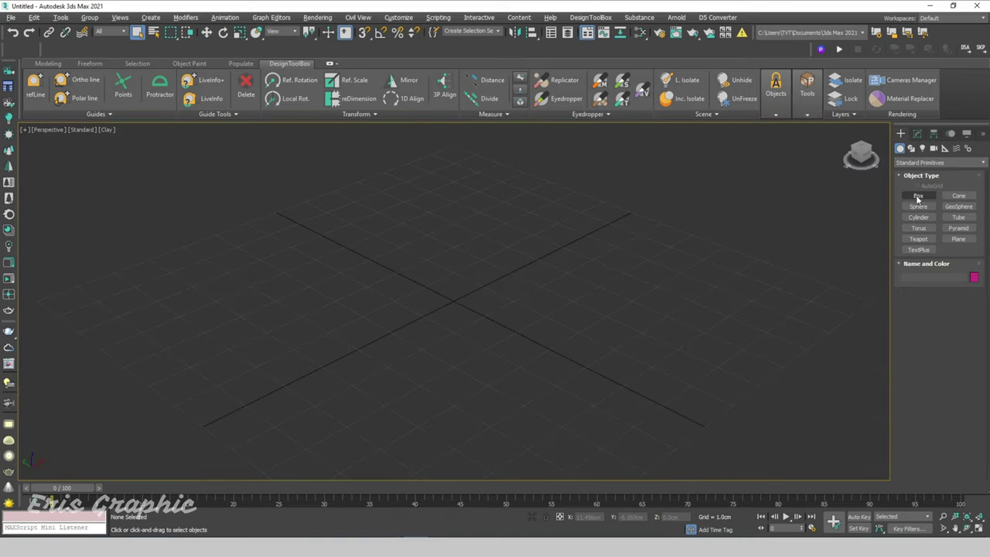
- Draw a box on the grid and select it
left_click(918, 196)
left_click_drag(389, 274, 469, 399)
left_click(472, 326)
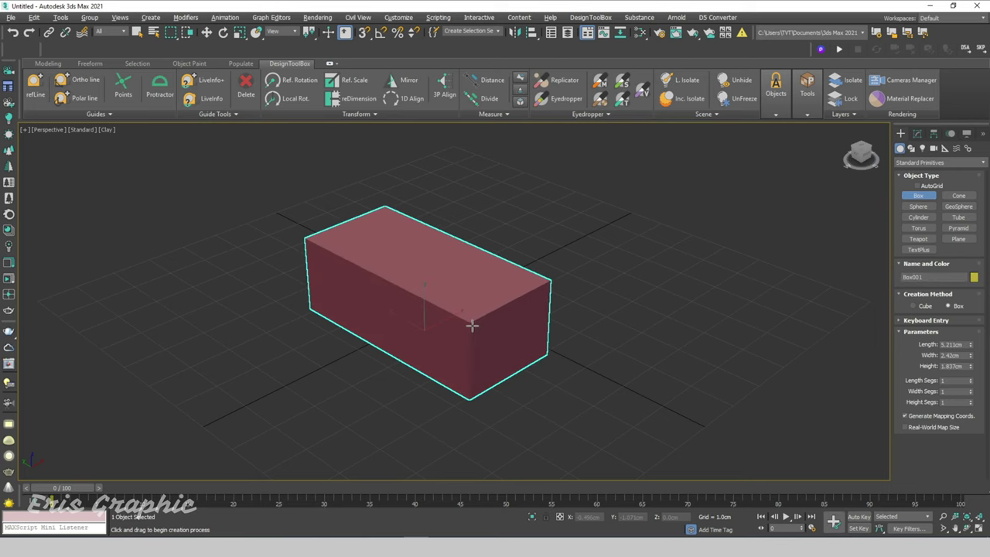
scroll(472, 326, "down", 2)
scroll(440, 330, "down", 1)
right_click(457, 336)
left_click(457, 270)
middle_click_drag(457, 270, 487, 303)
left_click_drag(487, 303, 435, 353)
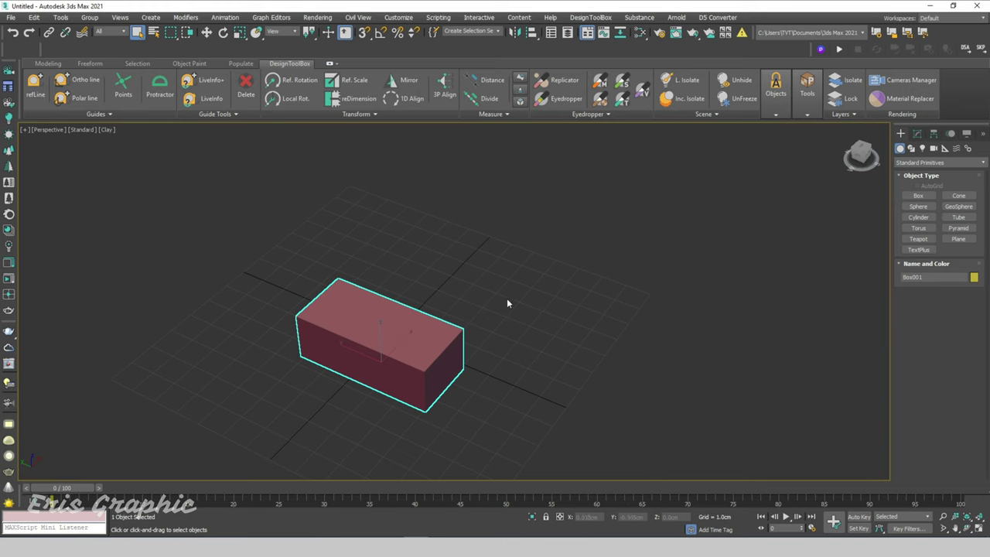
- Convert the box to editable geometry from its right-click conversion menu and reselect it
right_click(402, 340)
left_click(917, 133)
left_click(900, 133)
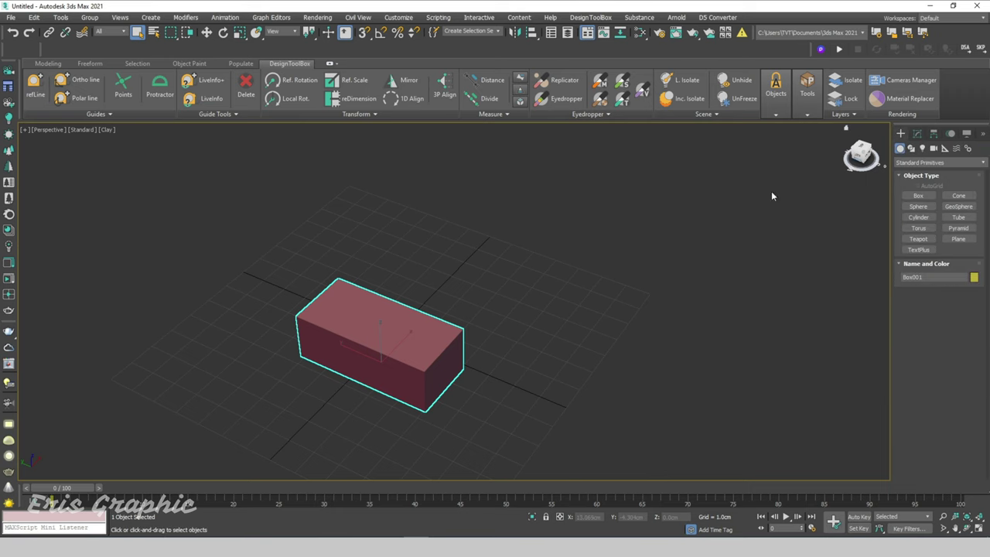
left_click_drag(751, 222, 373, 389)
right_click(415, 353)
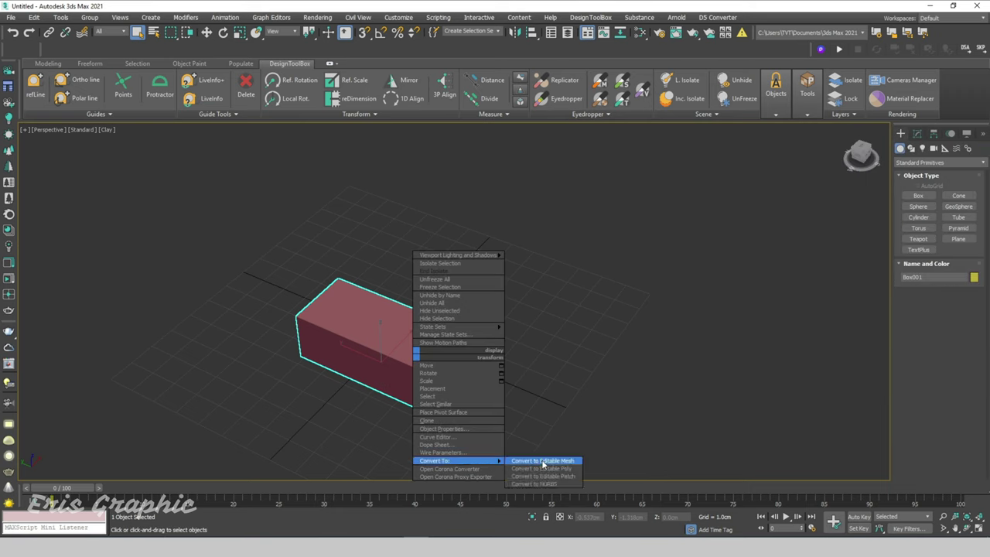
left_click(543, 461)
left_click(490, 289)
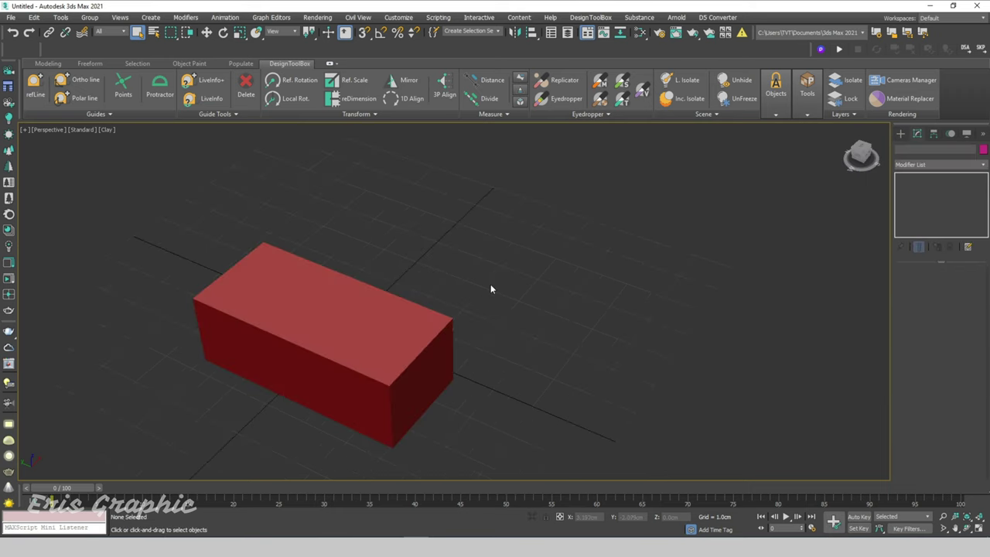
left_click(401, 338)
- Divide the box's top edge corner to corner with the DesignToolBox Divide tool
left_click(474, 102)
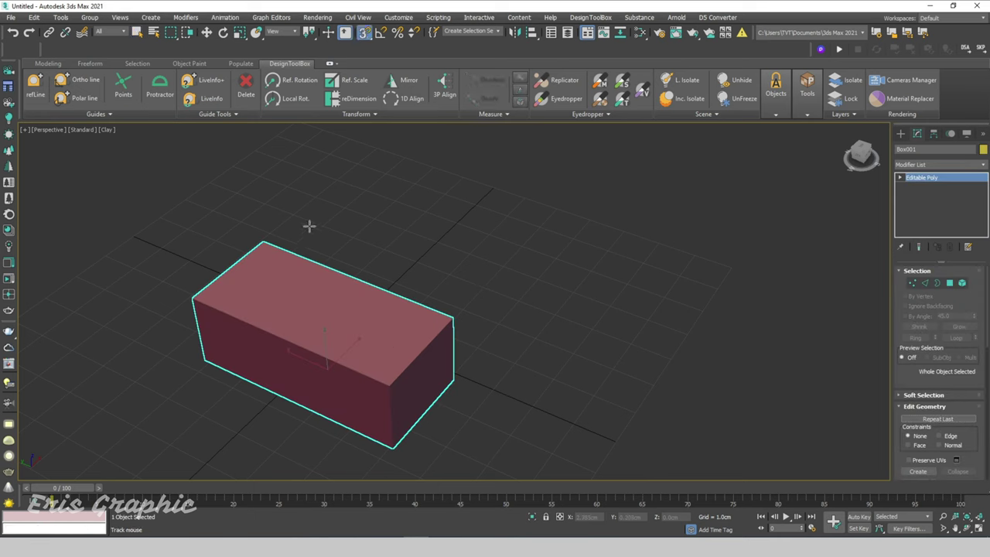
left_click(263, 243)
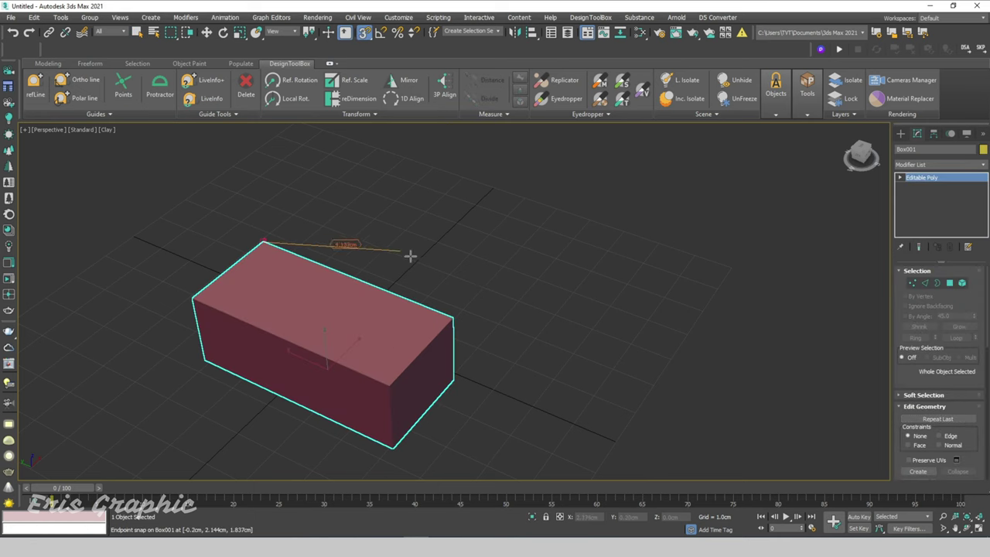
left_click(452, 319)
left_click(396, 270)
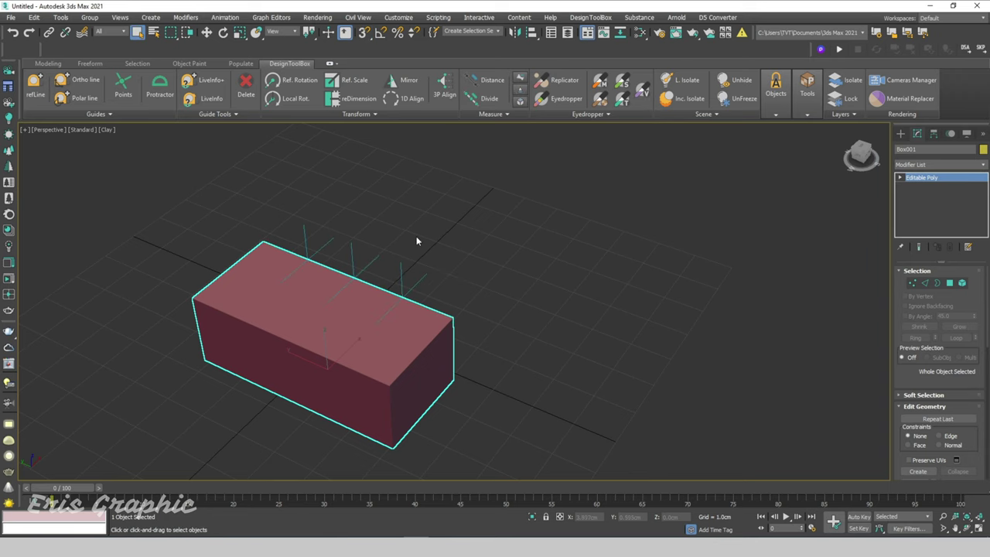
middle_click_drag(363, 282, 402, 279, "alt")
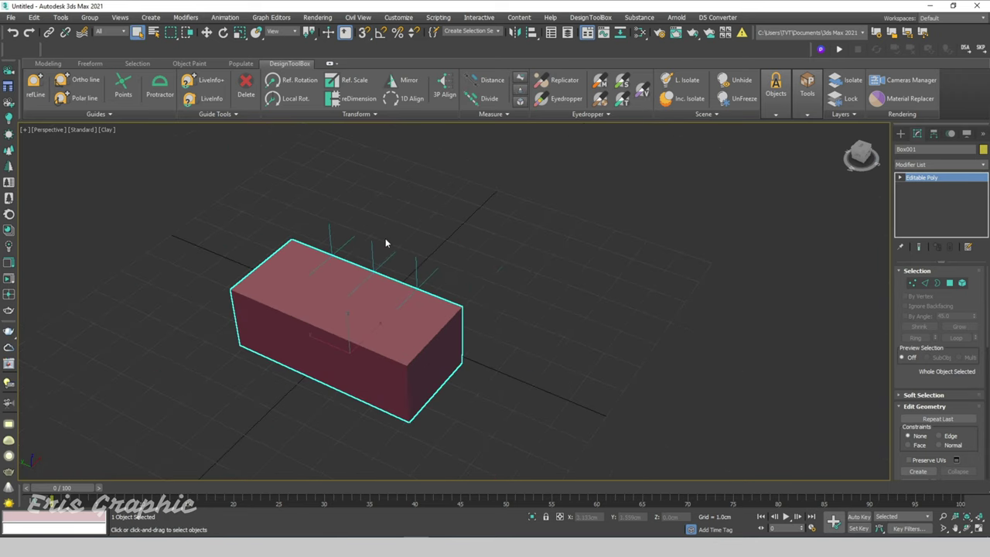
left_click(901, 133)
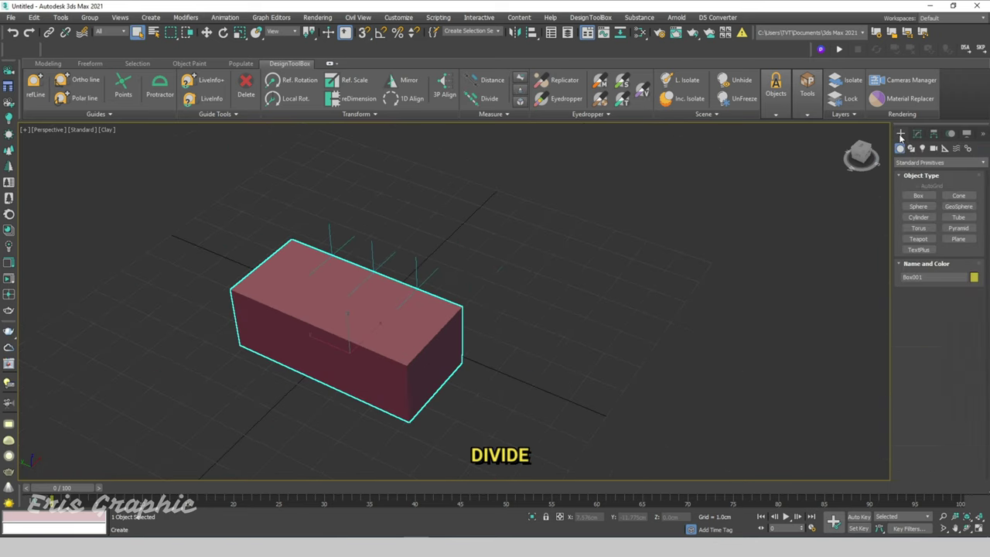
- Draw a thin, tall box wall snapped to the red box's divided top edge
left_click(918, 196)
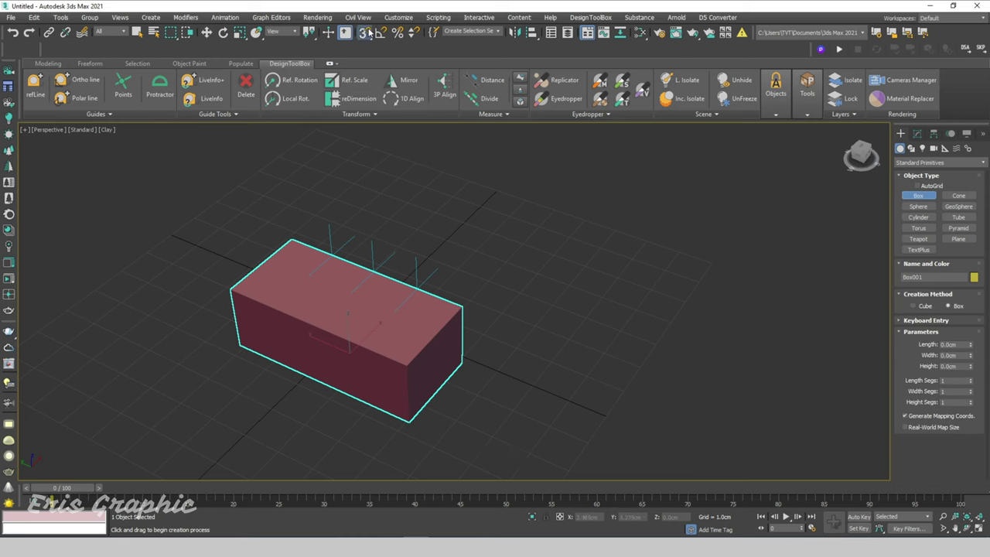
left_click_drag(417, 289, 502, 264)
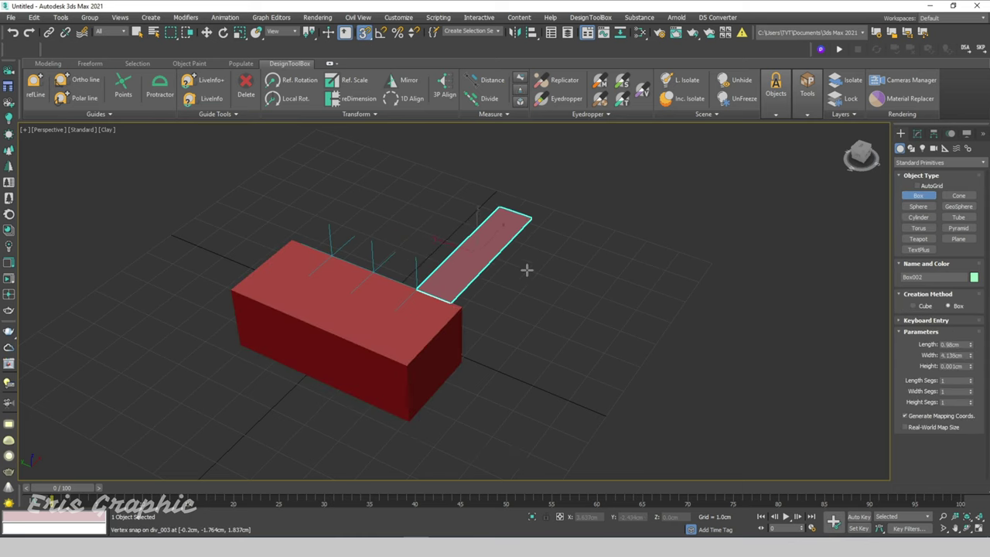
left_click(495, 220)
scroll(405, 276, "up", 5)
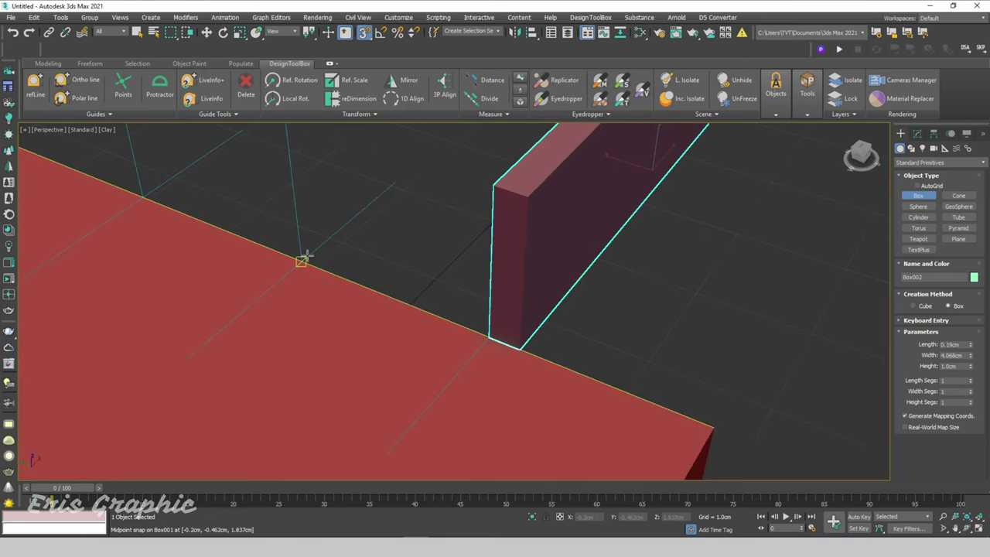
scroll(325, 287, "down", 2)
scroll(376, 327, "up", 2)
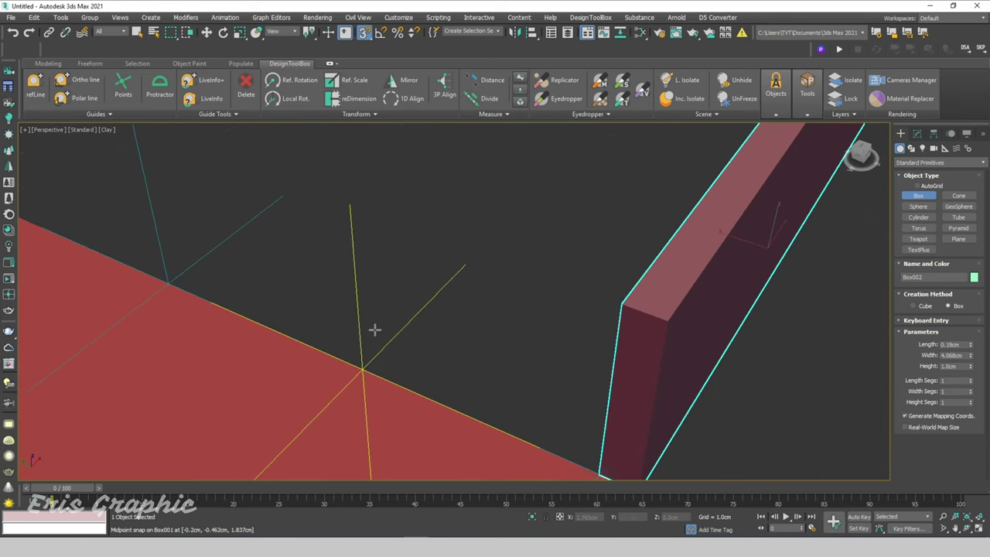
scroll(376, 338, "down", 5)
- Start another box at the red box's edge, then cancel it and exit box creation
mouse_move(371, 343)
left_mouse_down()
mouse_move(409, 305)
mouse_move(481, 320)
mouse_move(402, 343)
mouse_move(635, 185)
mouse_move(581, 162)
mouse_move(392, 280)
mouse_move(410, 358)
mouse_move(404, 347)
left_mouse_up()
right_click(404, 348)
scroll(379, 352, "up", 3)
scroll(344, 330, "up", 3)
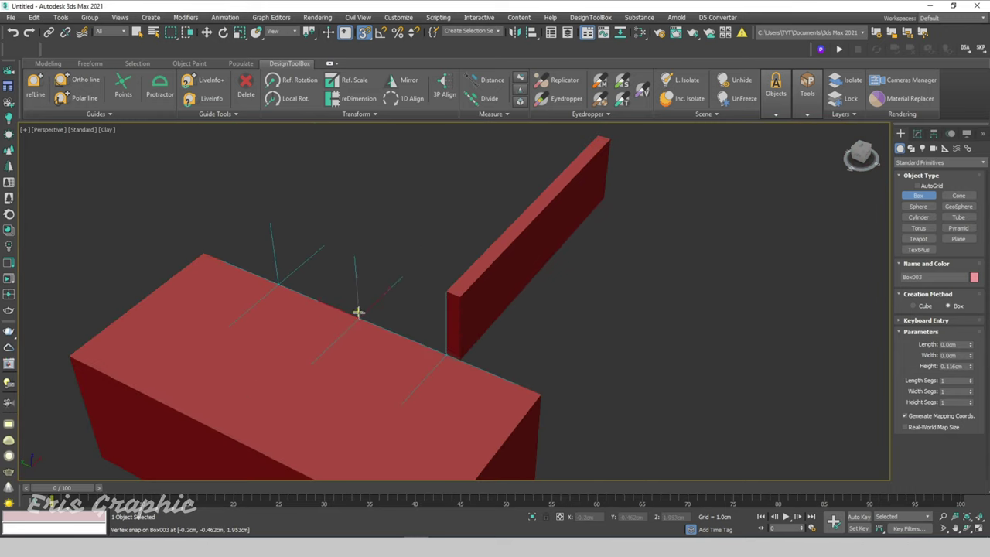
right_click(369, 305)
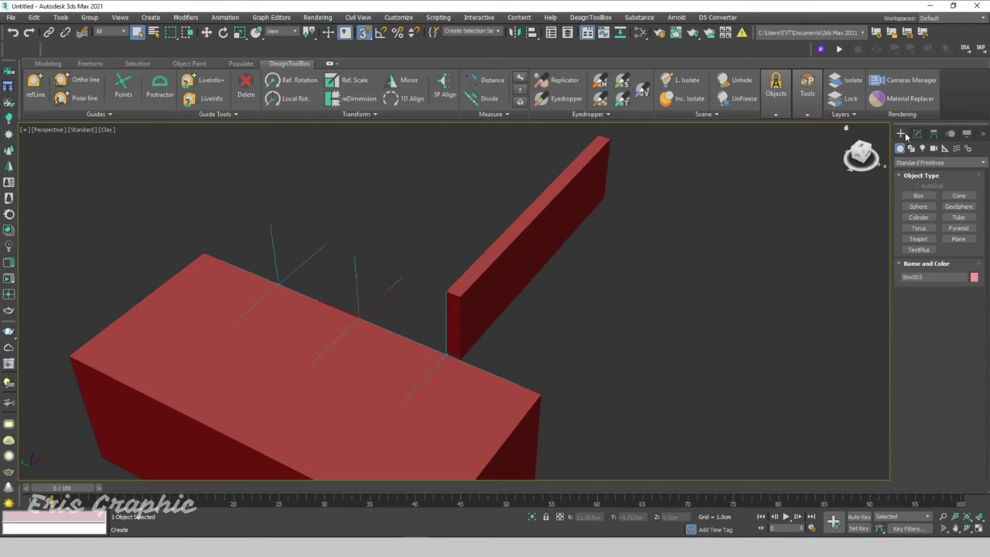
- Draw two shorter blocks snapped to the division points beside the wall
left_click(919, 195)
left_click_drag(281, 282, 358, 281)
left_click(372, 209)
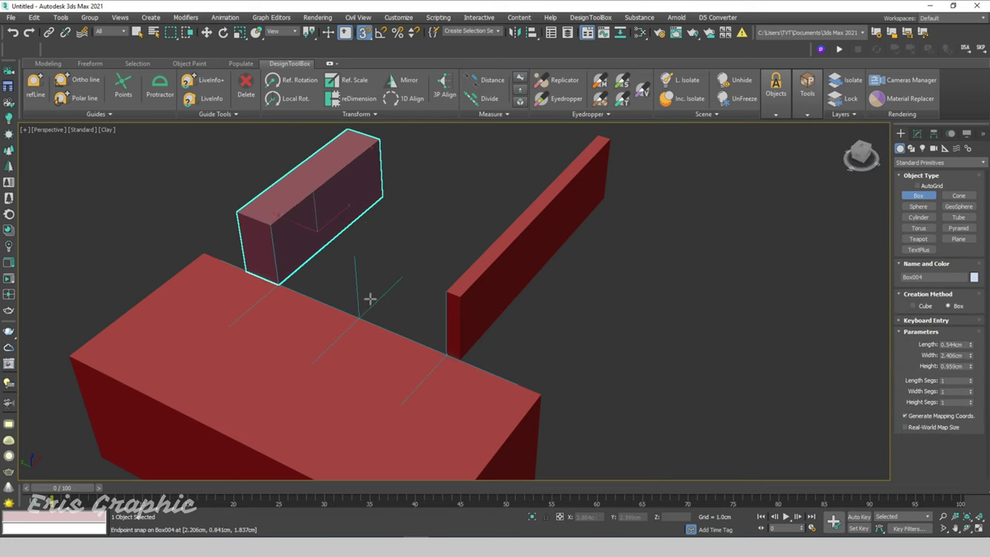
left_click_drag(358, 315, 412, 316)
left_click(469, 250)
right_click(469, 249)
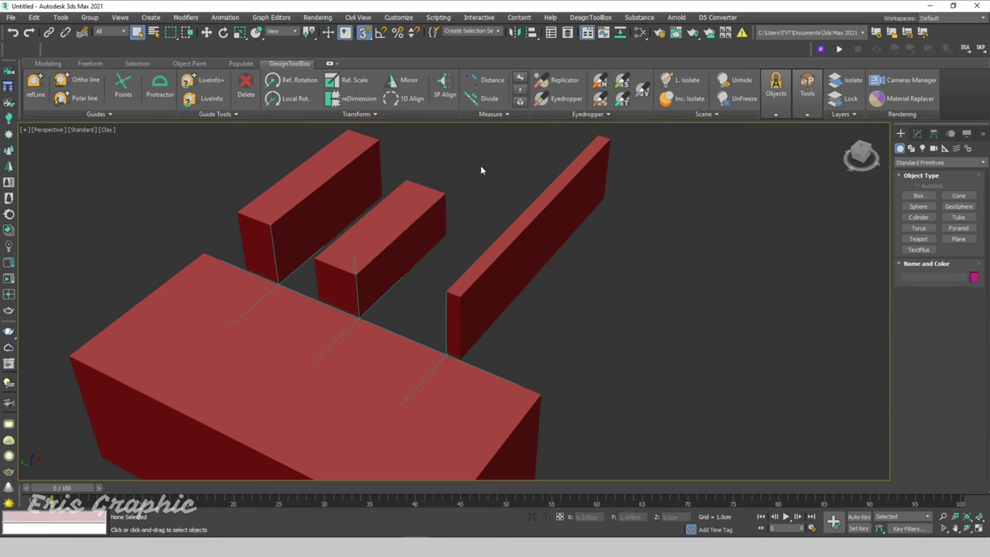
mouse_move(480, 165)
middle_mouse_down("alt")
mouse_move(406, 263)
mouse_move(564, 286)
mouse_move(588, 273)
mouse_move(616, 308)
middle_mouse_up("alt")
- Turn on edged faces, switch to an orthographic view, and draw a new box
key("F4")
scroll(572, 294, "up", 5)
scroll(582, 300, "down", 3)
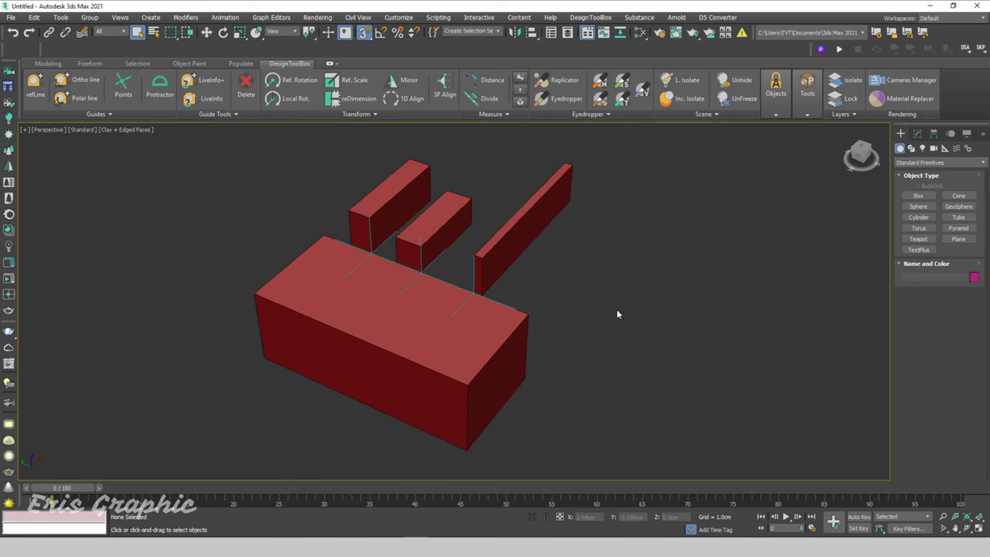
key("u")
key("w")
left_click(919, 196)
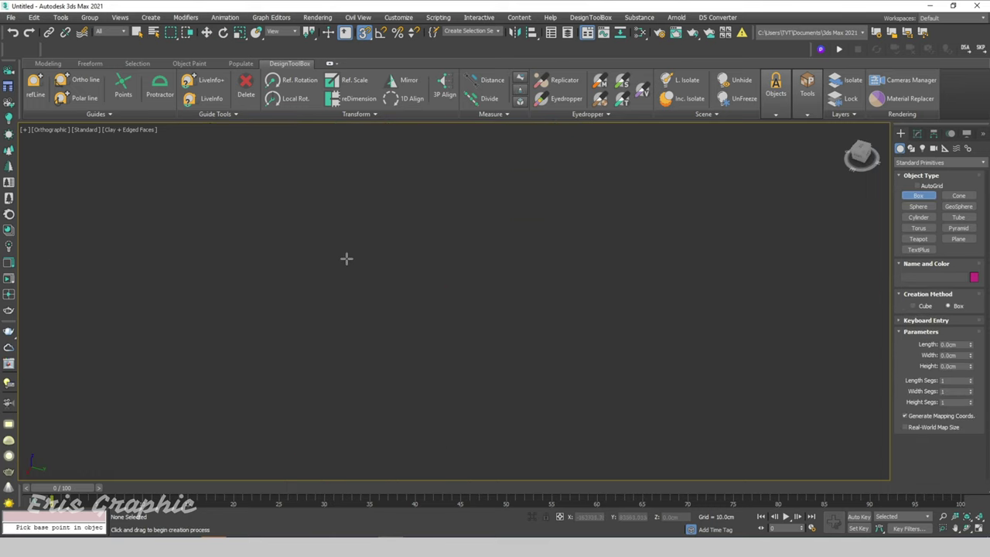
left_click_drag(311, 263, 468, 400)
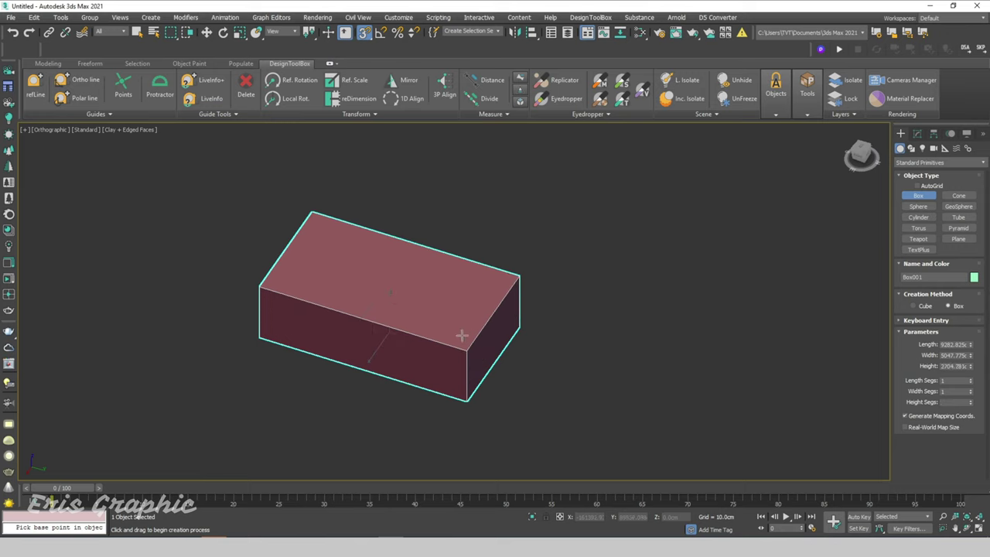
left_click(461, 335)
right_click(457, 338)
- Set the box's length, width and height to 1000 cm, making a cube
left_click(395, 276)
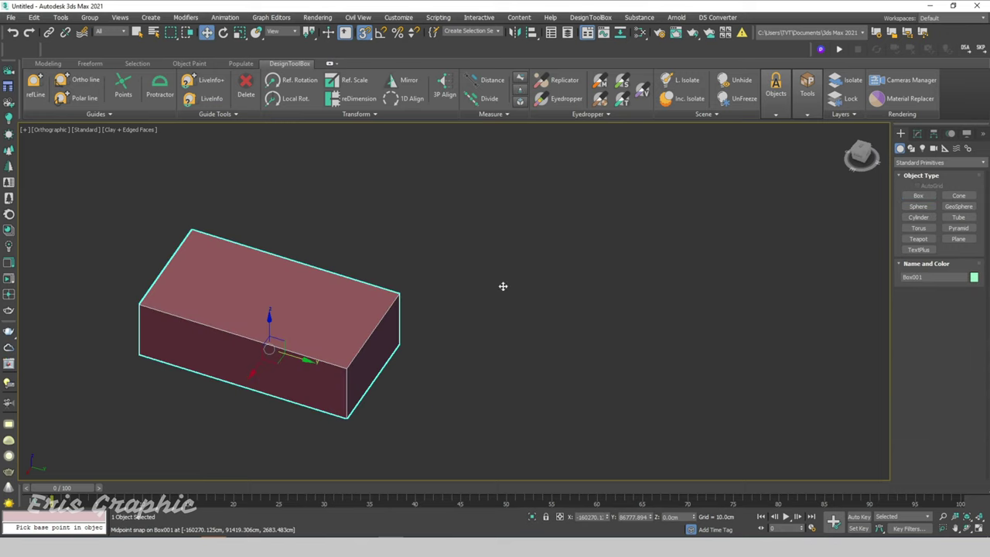
left_click(918, 133)
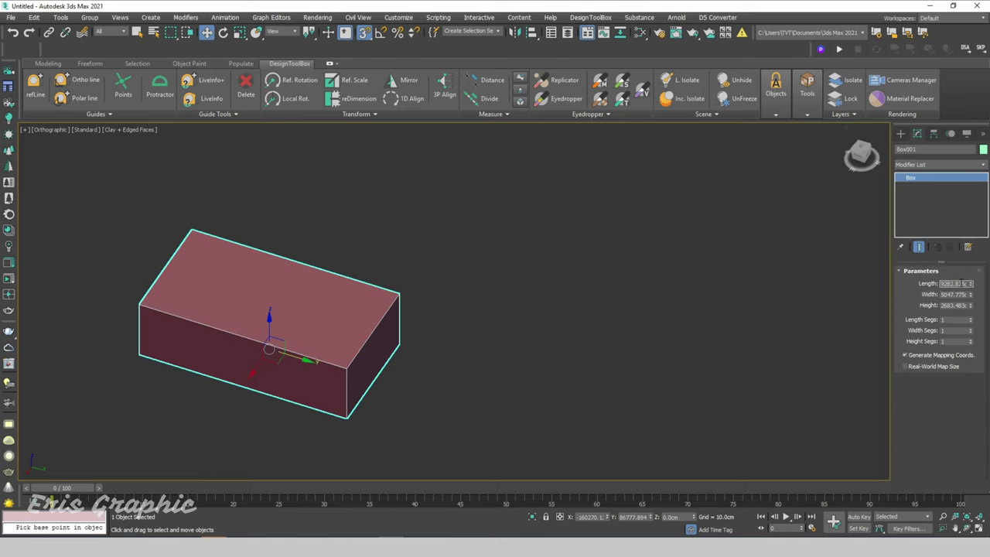
type("1000")
key("Tab")
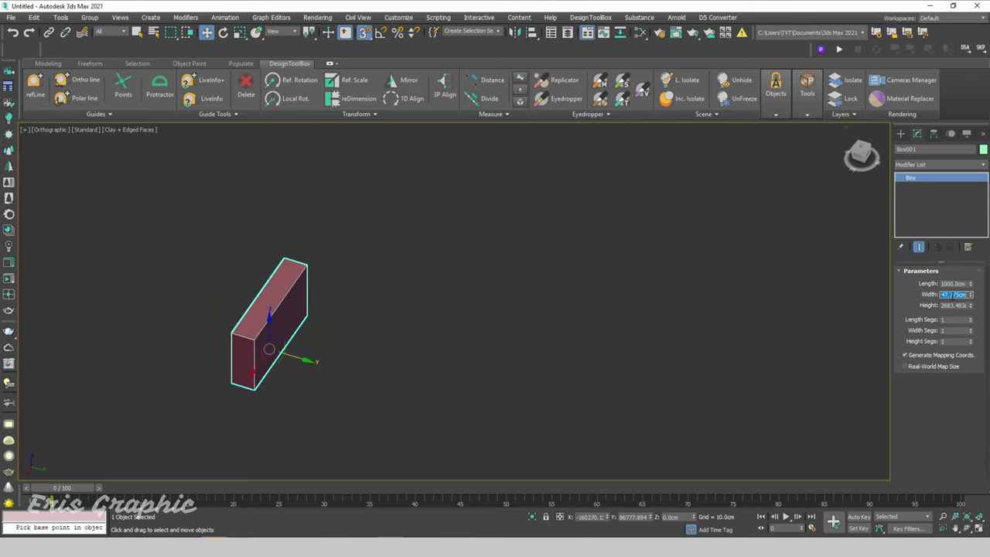
key("Tab")
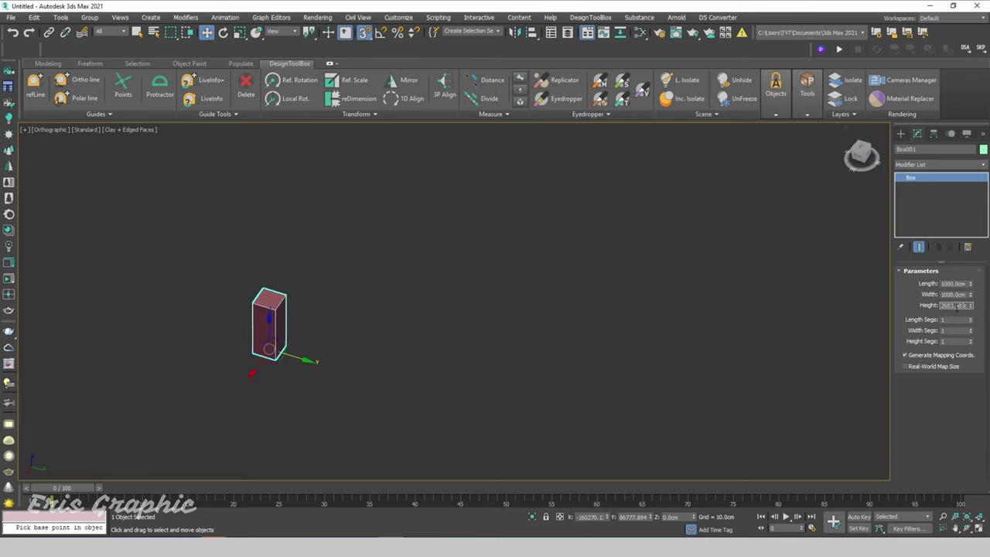
type("100")
key("Return")
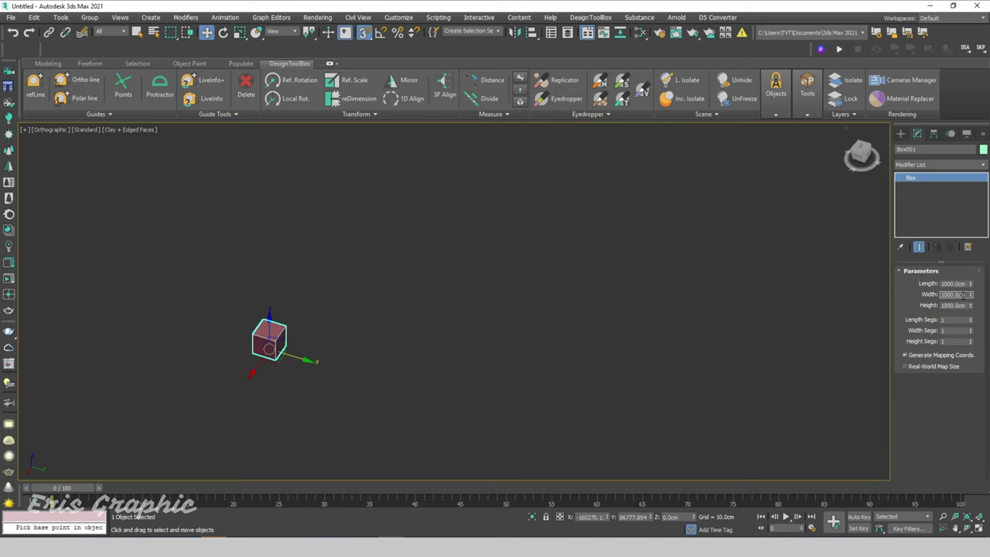
scroll(247, 348, "up", 5)
scroll(312, 268, "up", 5)
scroll(311, 269, "down", 5)
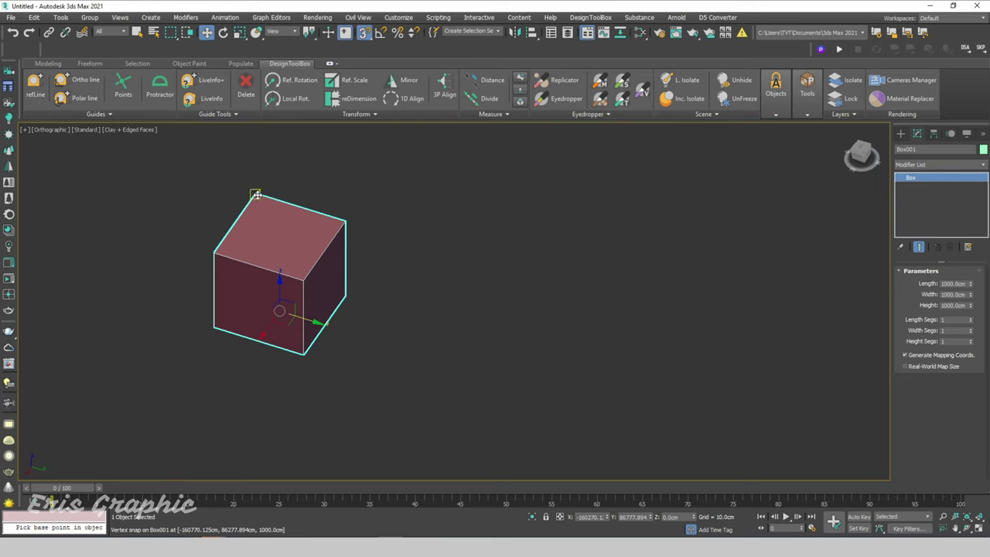
- Shift-move a snapped copy of the cube flush beside the original
left_click_drag(257, 194, 352, 224, "shift")
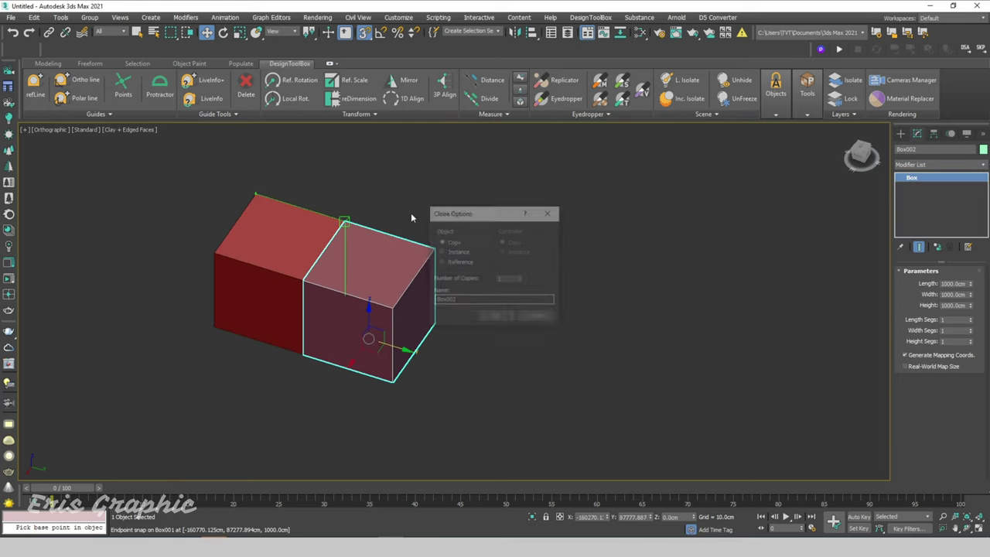
left_click(497, 318)
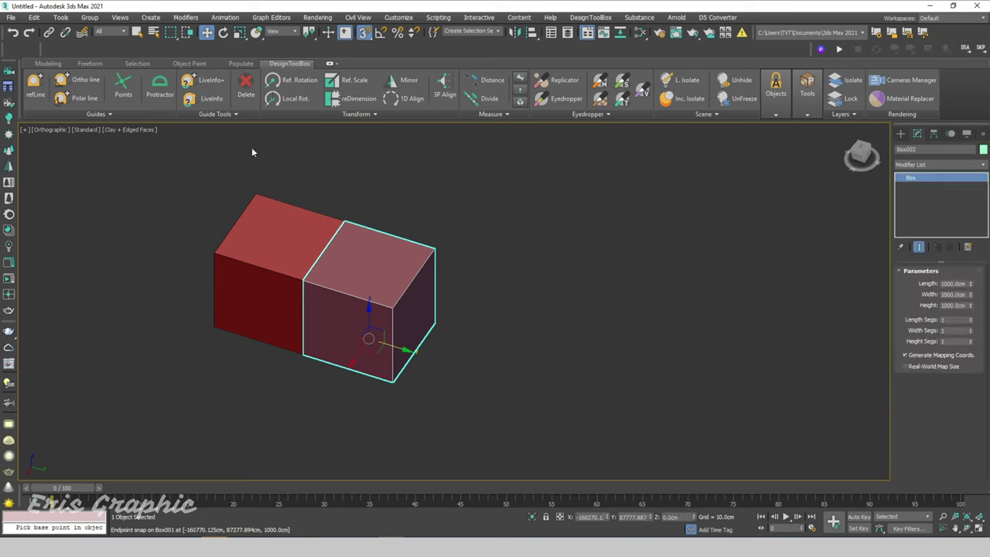
middle_click_drag(345, 185, 387, 208)
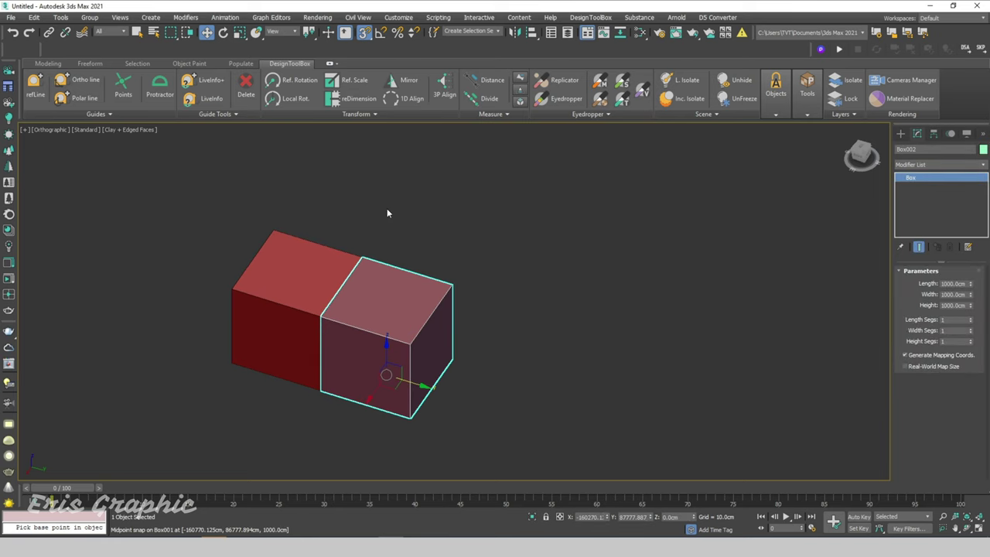
left_click(355, 114)
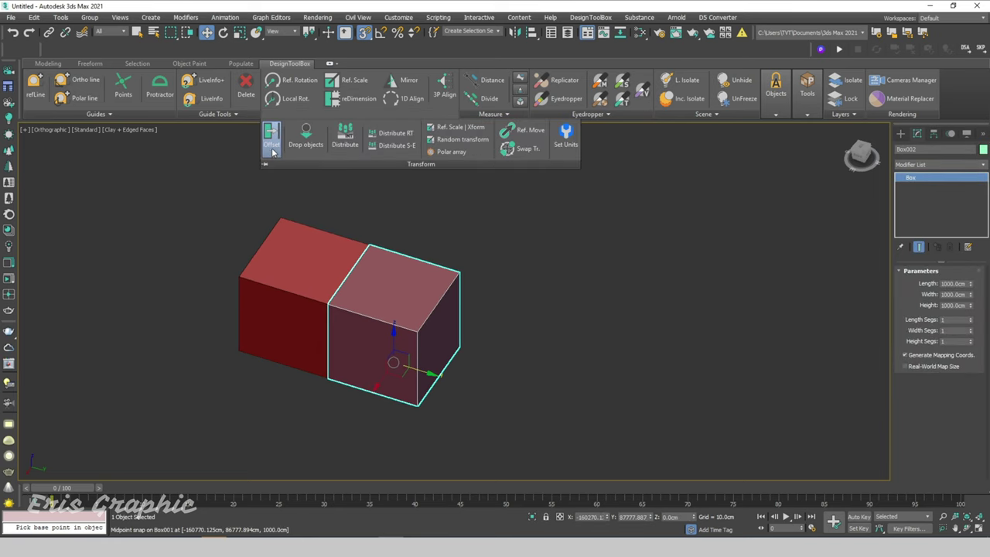
- Offset Box002 using base and second points on its corners, opening a gap, then deselect
left_click(374, 248)
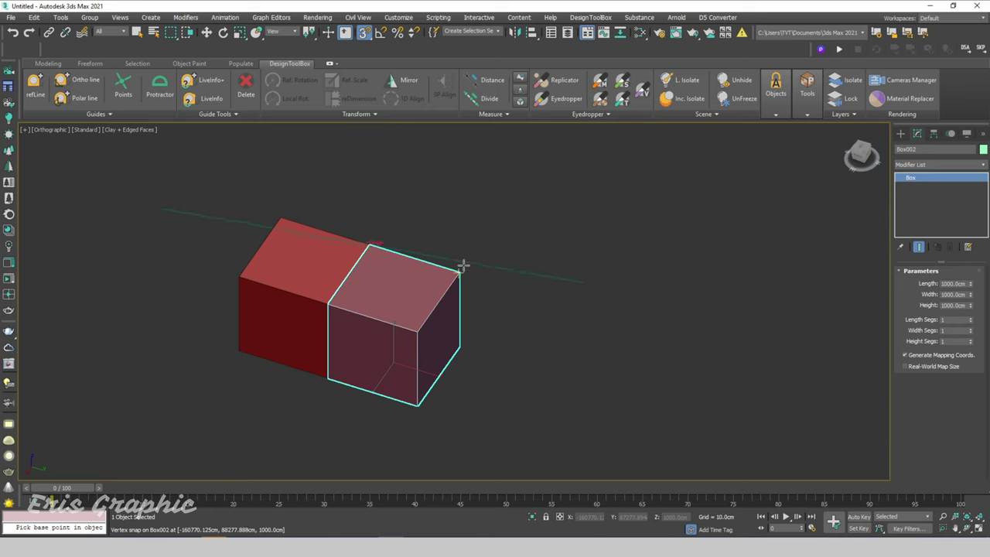
left_click(460, 270)
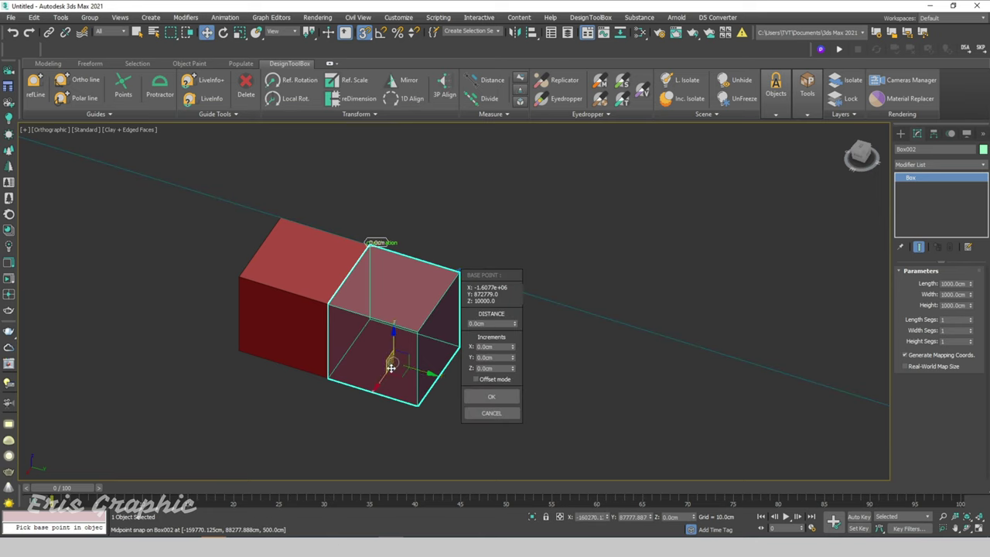
middle_click_drag(566, 389, 507, 381)
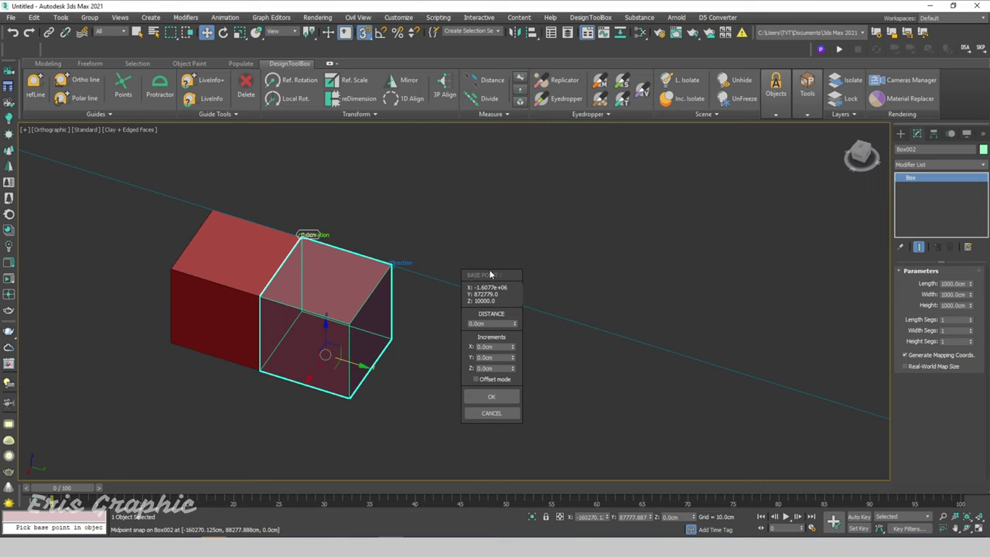
left_click_drag(489, 274, 572, 214)
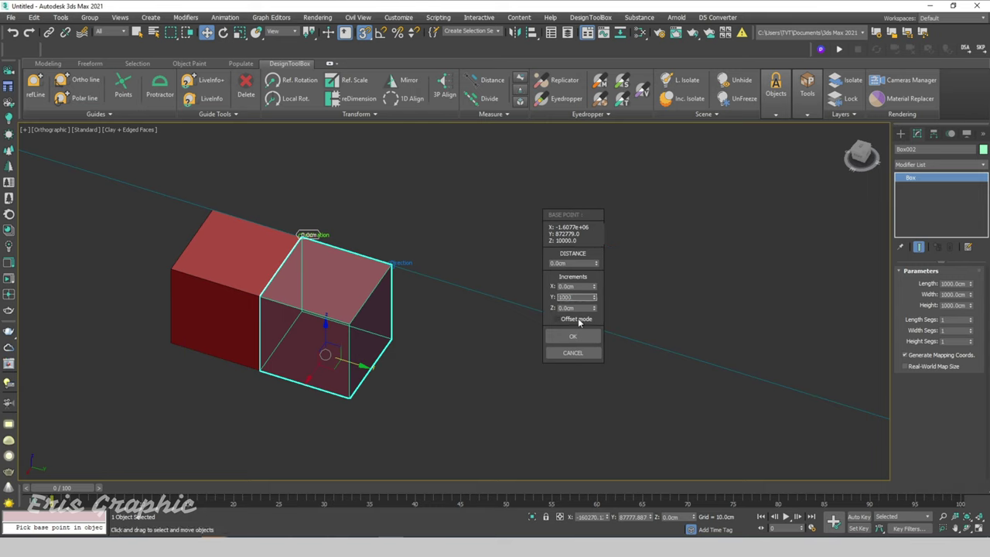
left_click(573, 336)
left_click(542, 234)
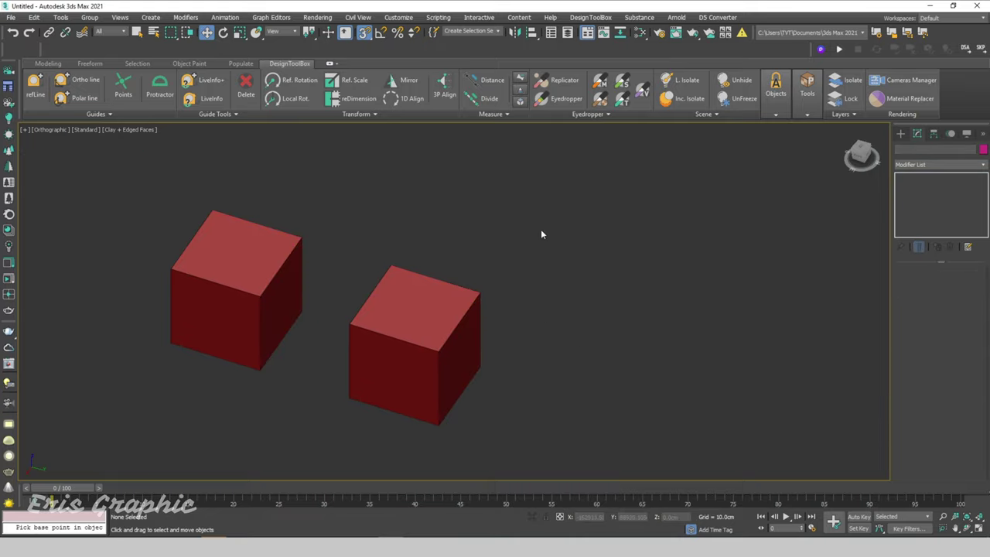